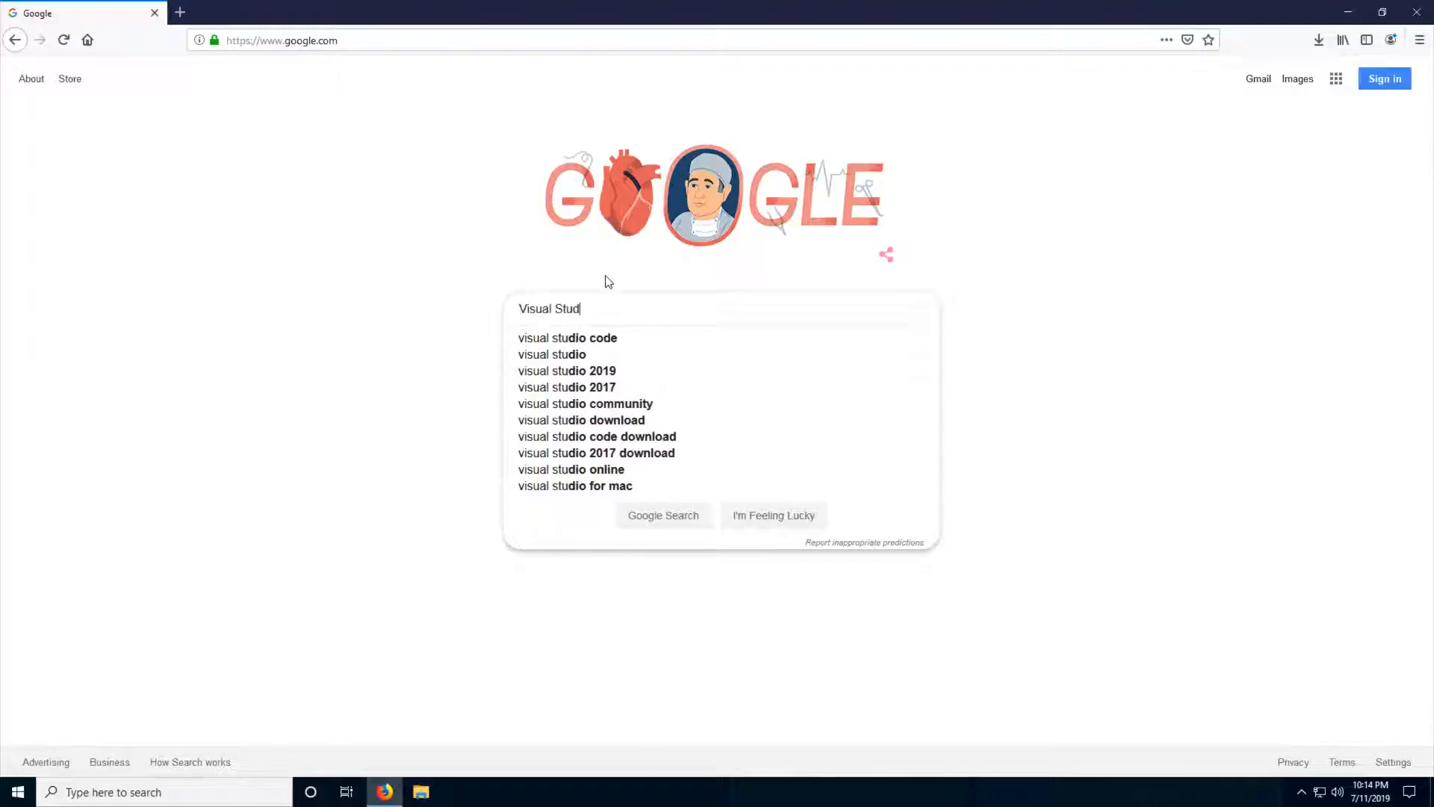
# - Search Google for "Visual Studio" and open the official visualstudio.microsoft.com site
pyautogui.press('Return')
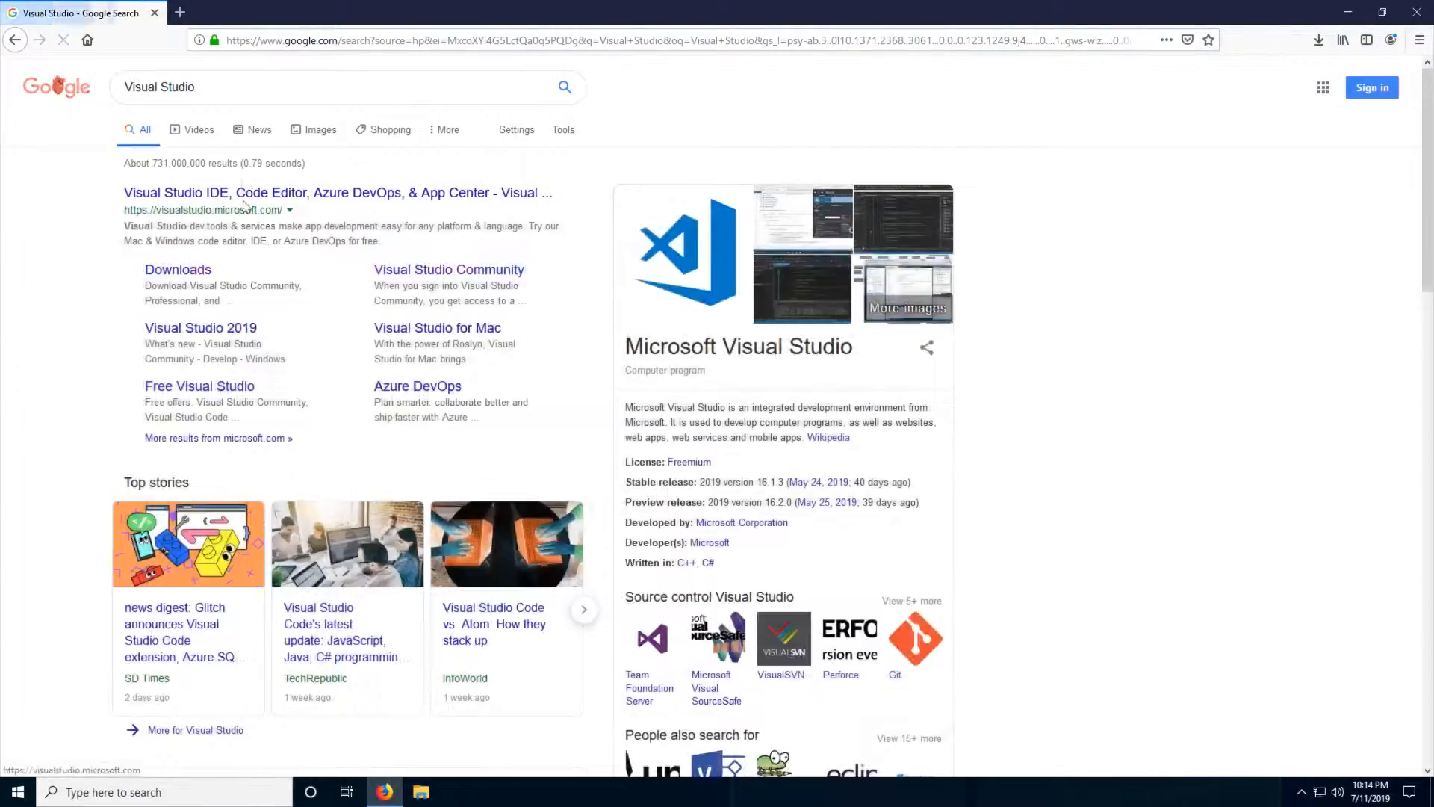
pyautogui.moveTo(225, 200); pyautogui.dragTo(359, 207)
pyautogui.click(324, 166)
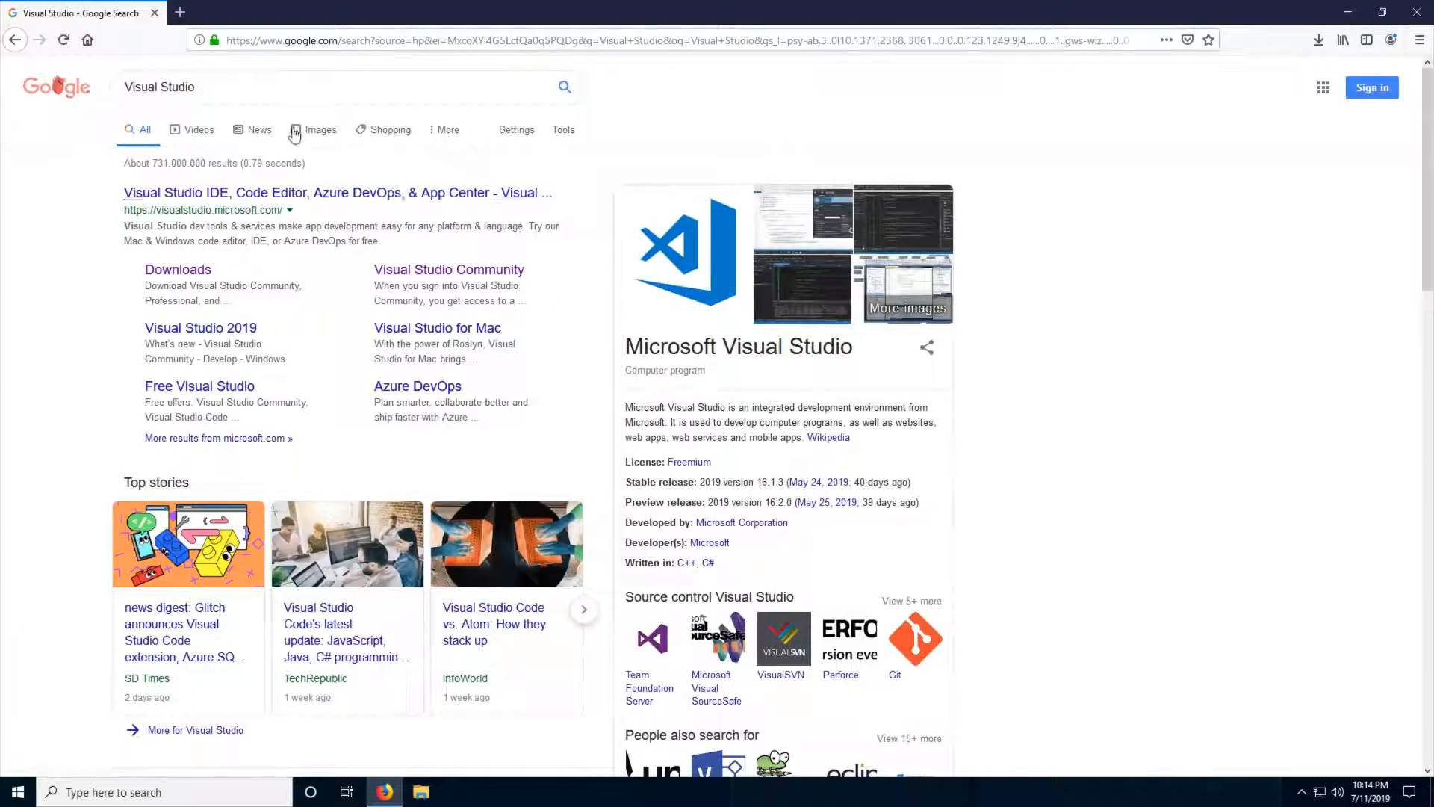
pyautogui.click(288, 194)
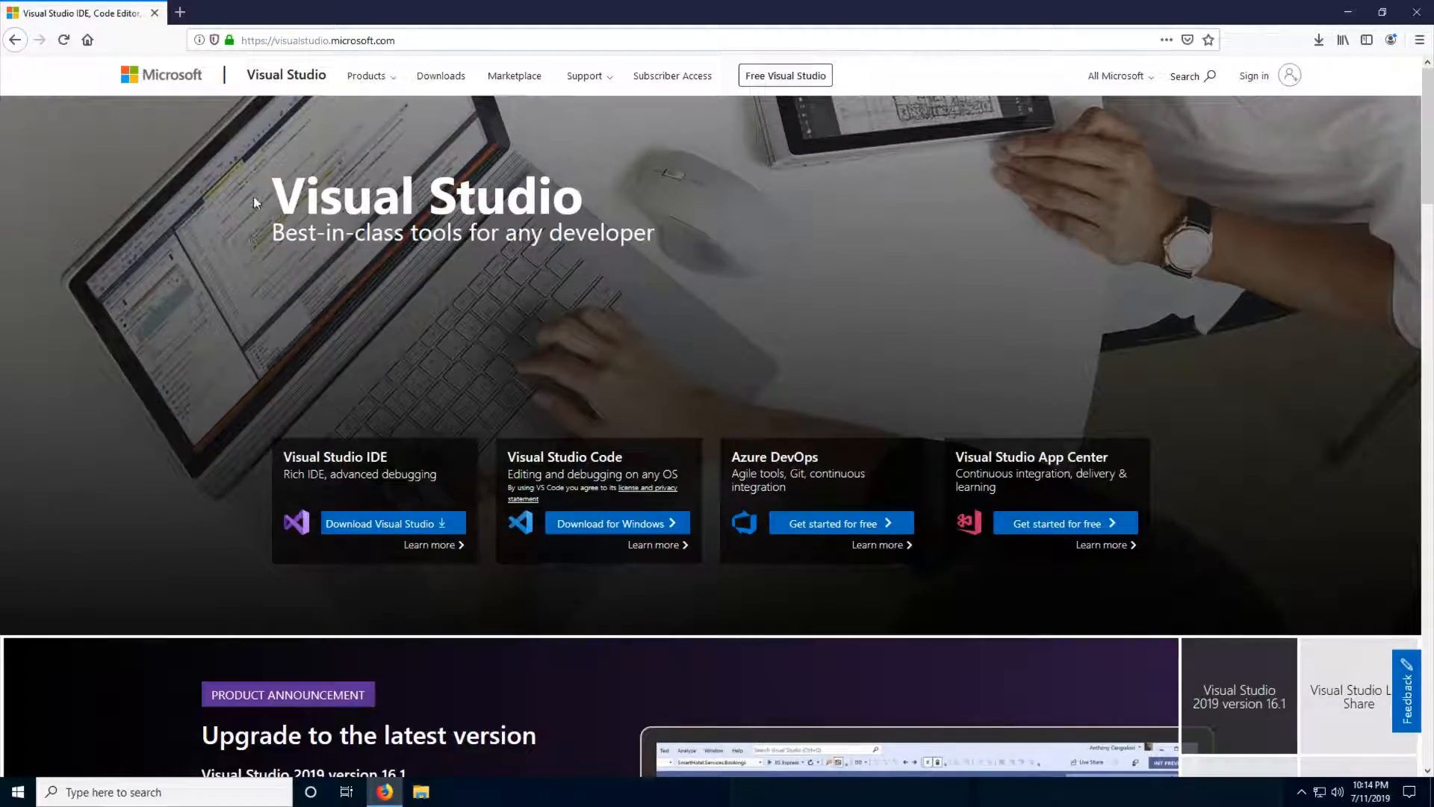
# - Download the Visual Studio IDE in its Community 2019 edition and save the installer file
pyautogui.click(373, 524)
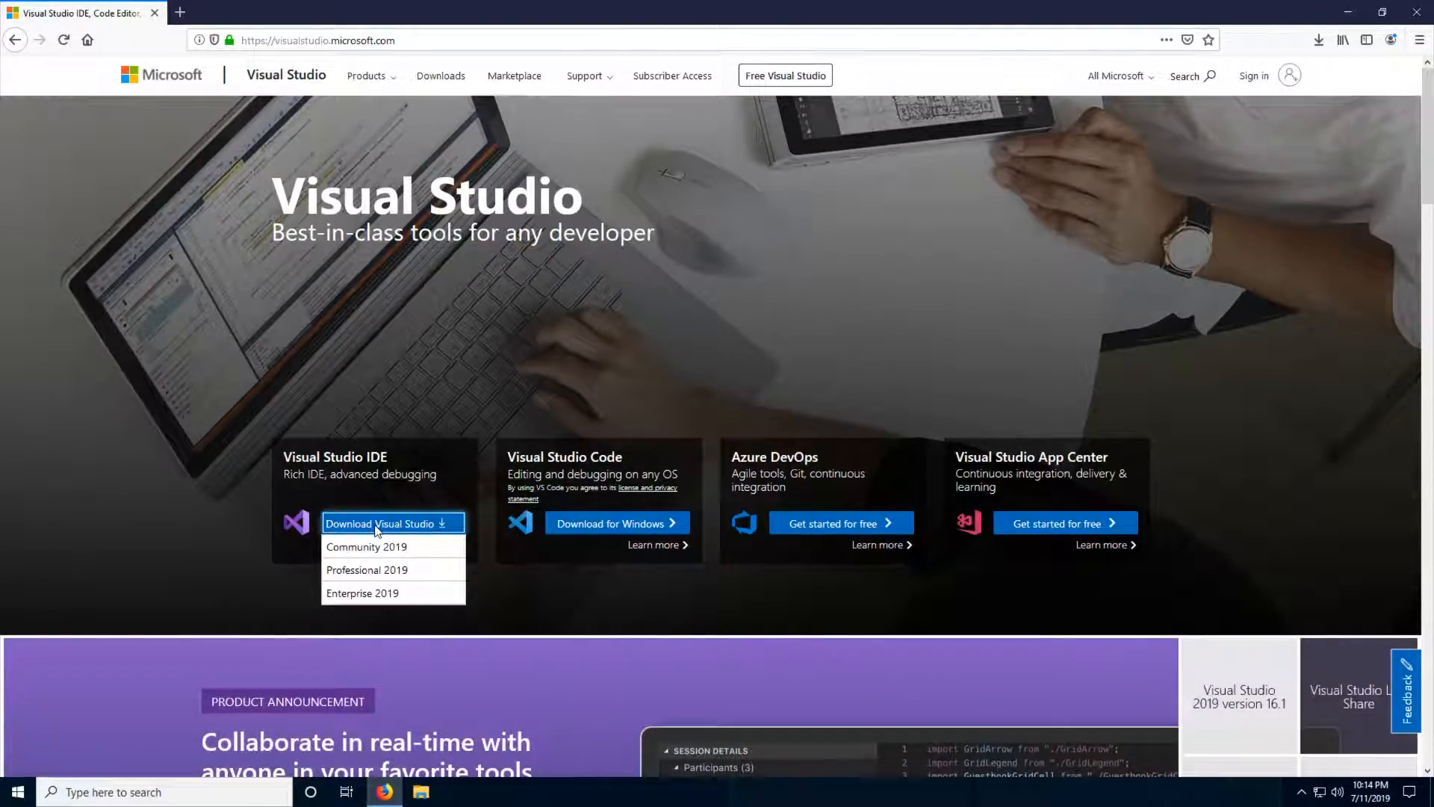
pyautogui.click(418, 553)
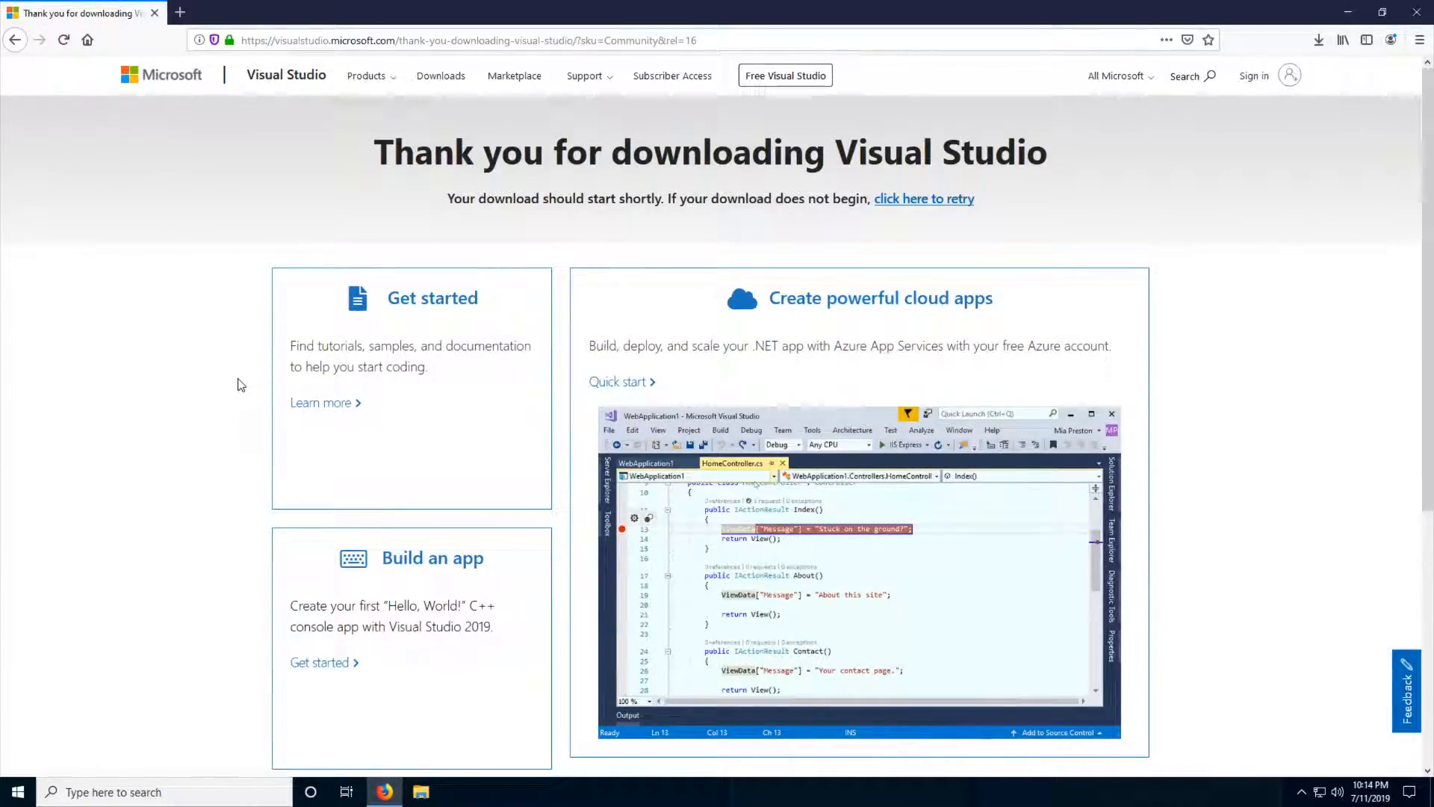
pyautogui.scroll(-5, 243, 377)
pyautogui.click(774, 441)
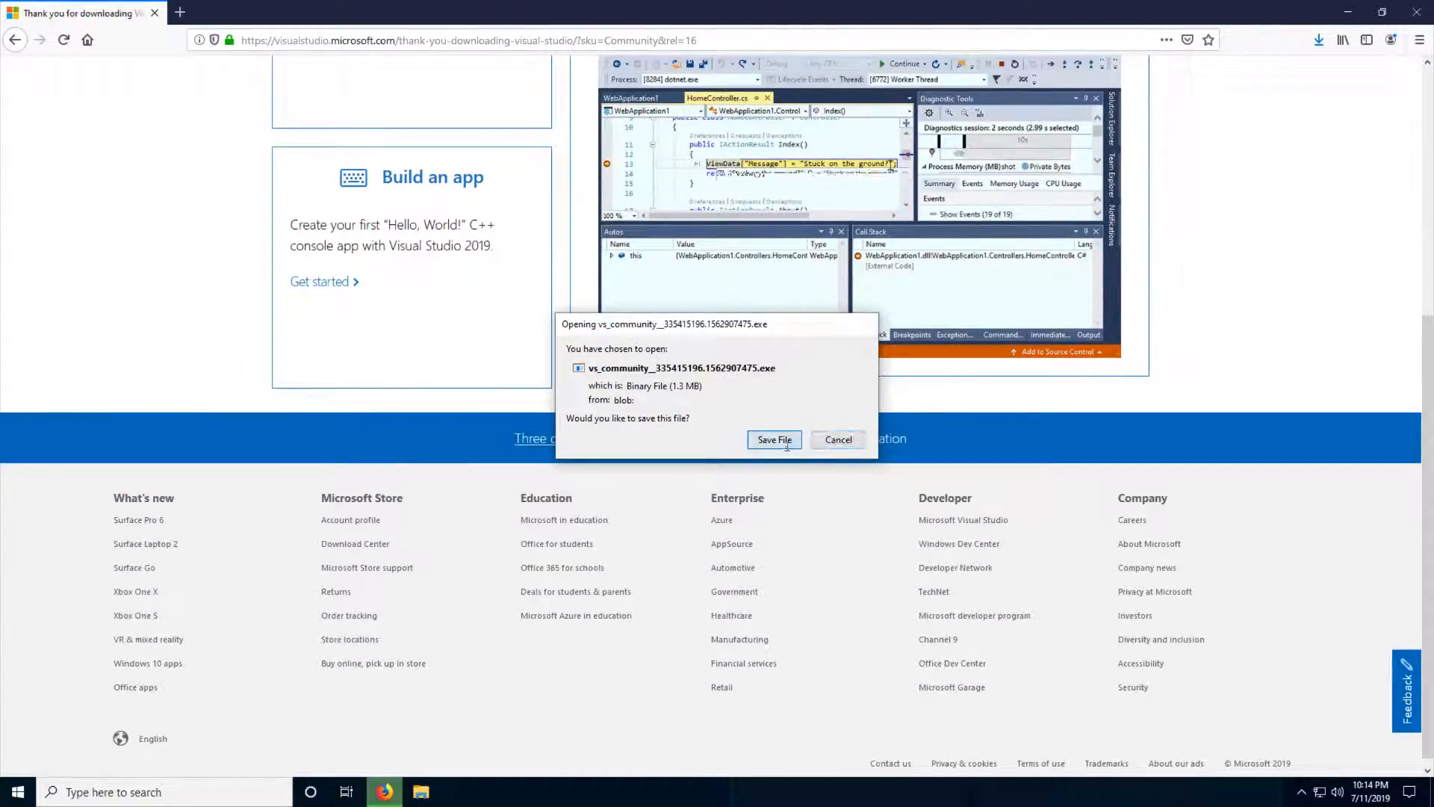
# - Run the downloaded vs_community installer, minimize Firefox, and continue past the privacy and license notice
pyautogui.click(1319, 40)
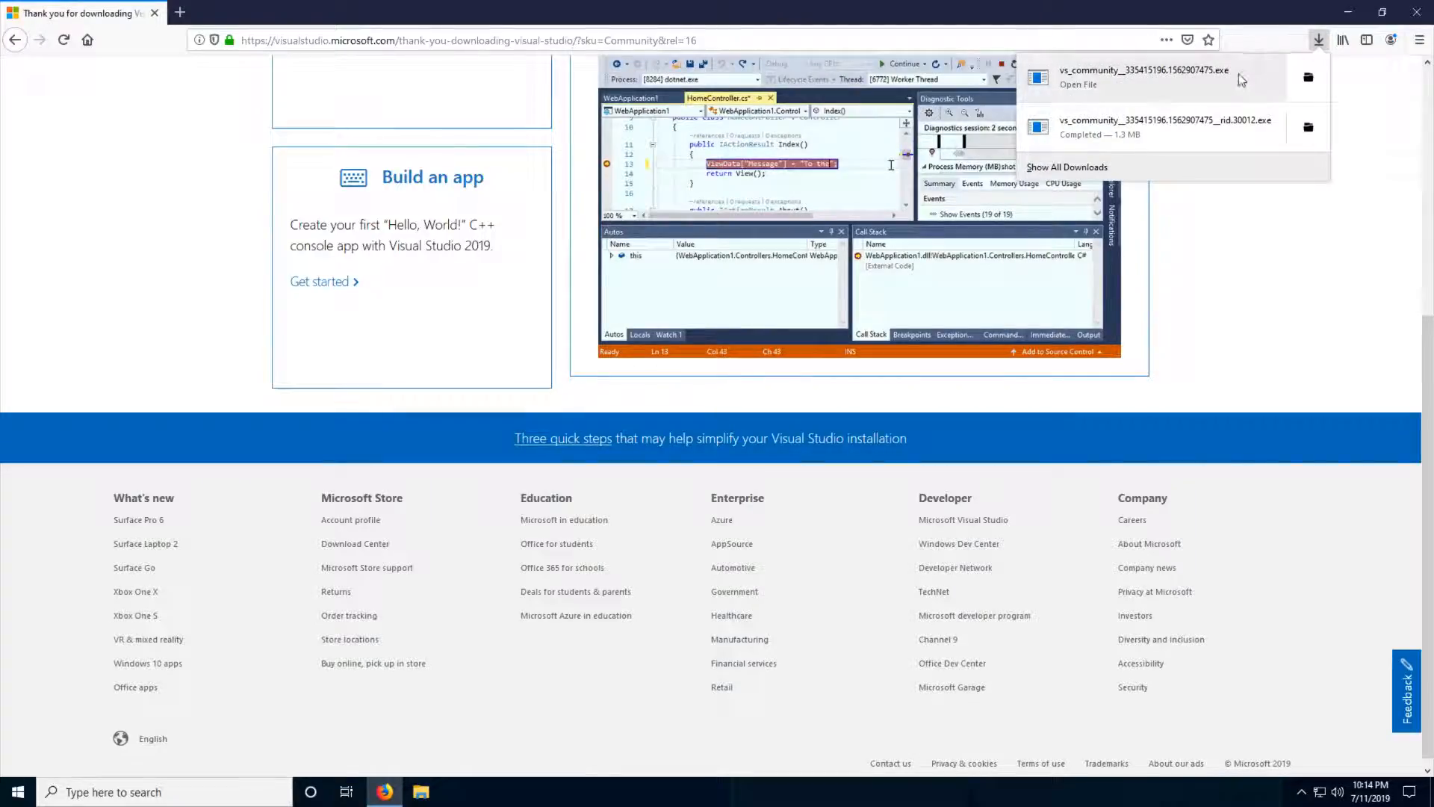
pyautogui.click(1142, 77)
pyautogui.click(1345, 13)
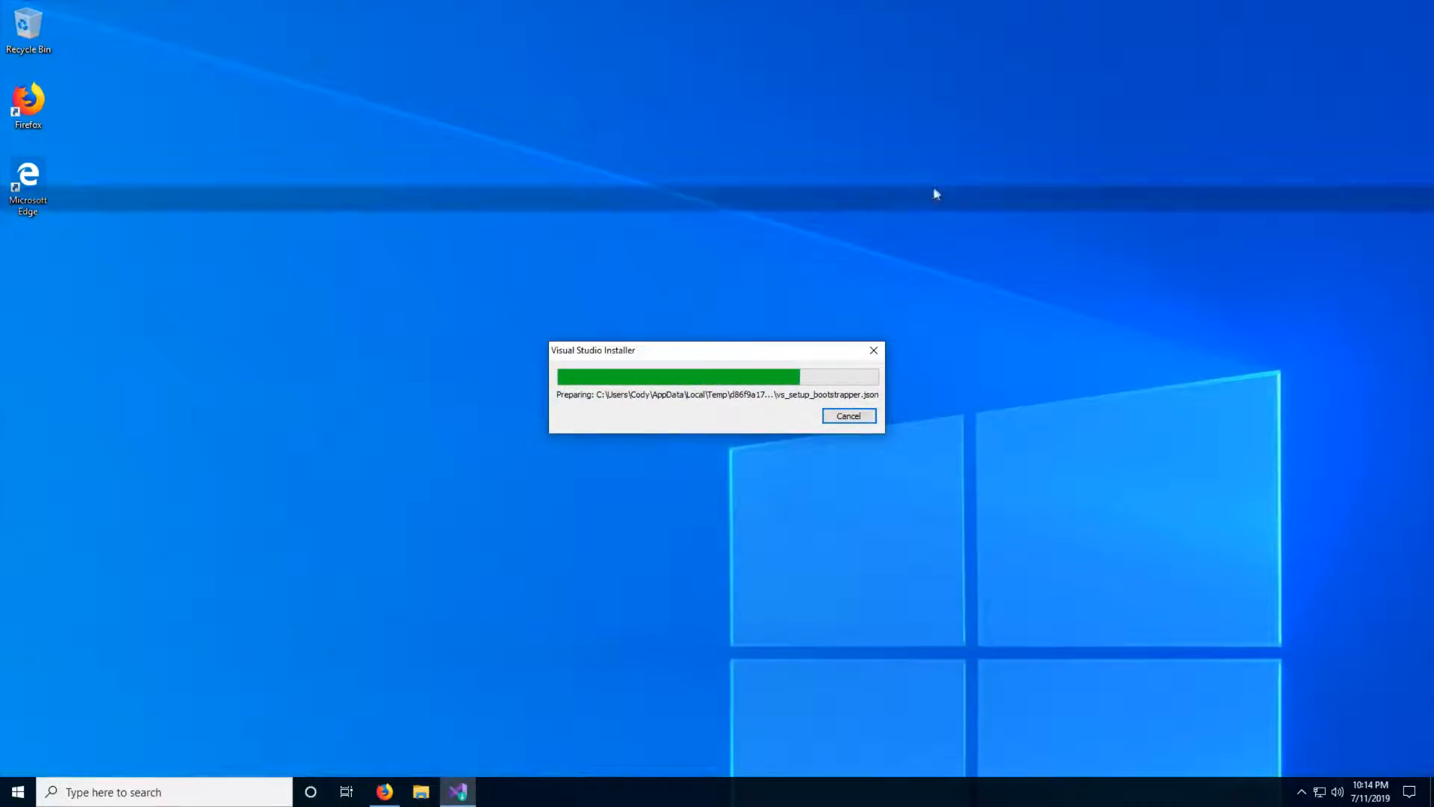
pyautogui.click(676, 496)
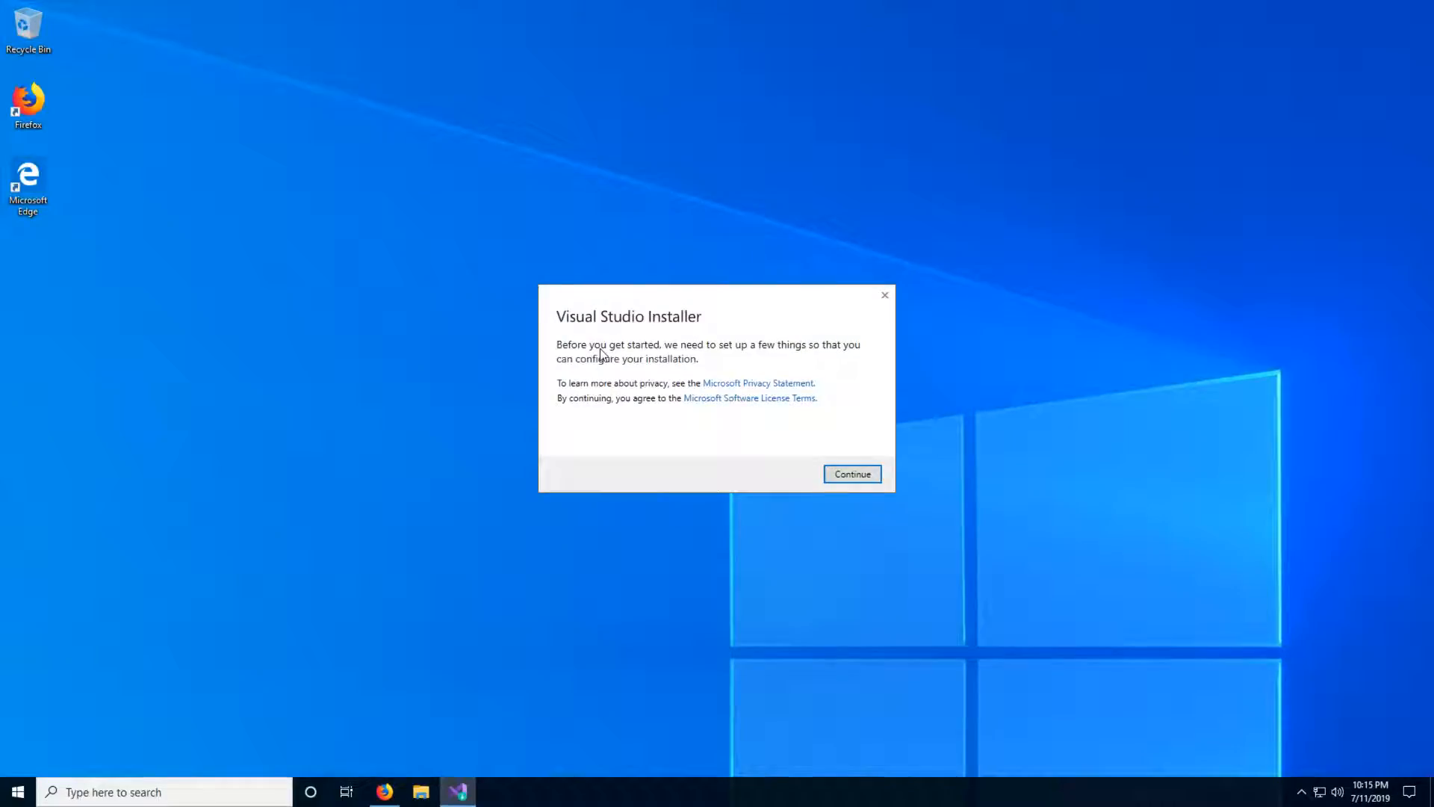
pyautogui.click(839, 467)
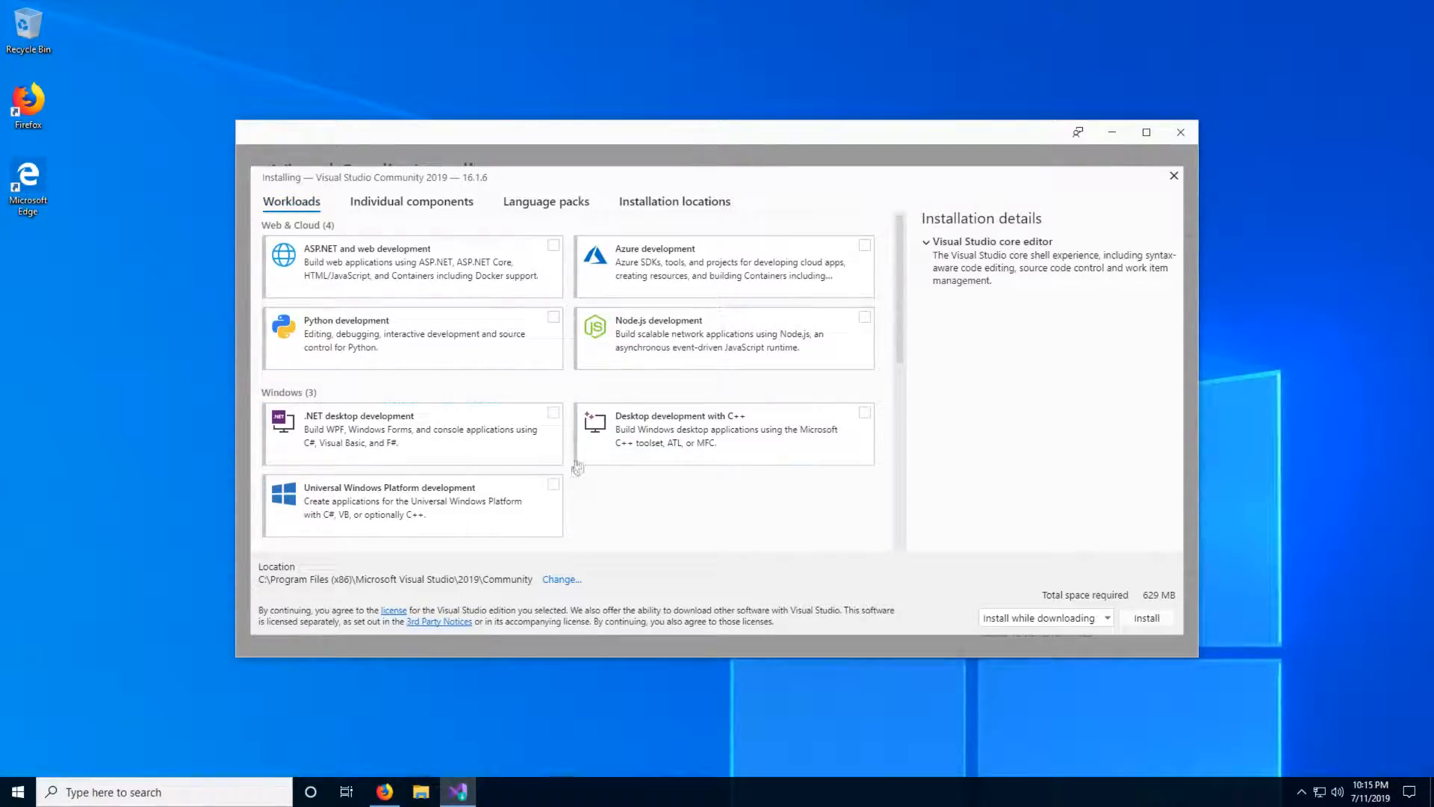
# - Install Visual Studio Community 2019 with the Desktop development with C++ workload and its default optional components
pyautogui.click(863, 413)
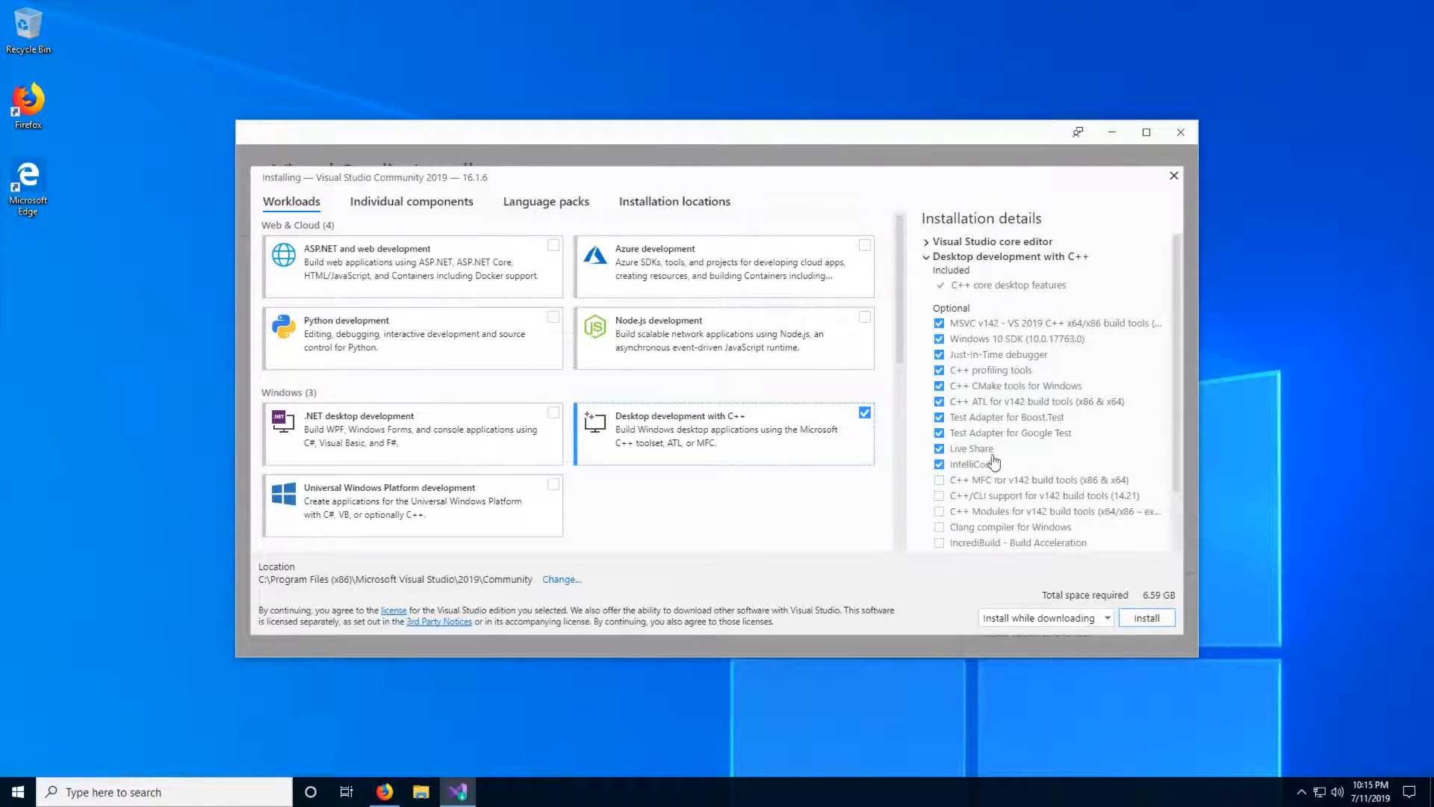
pyautogui.scroll(-2, 1004, 381)
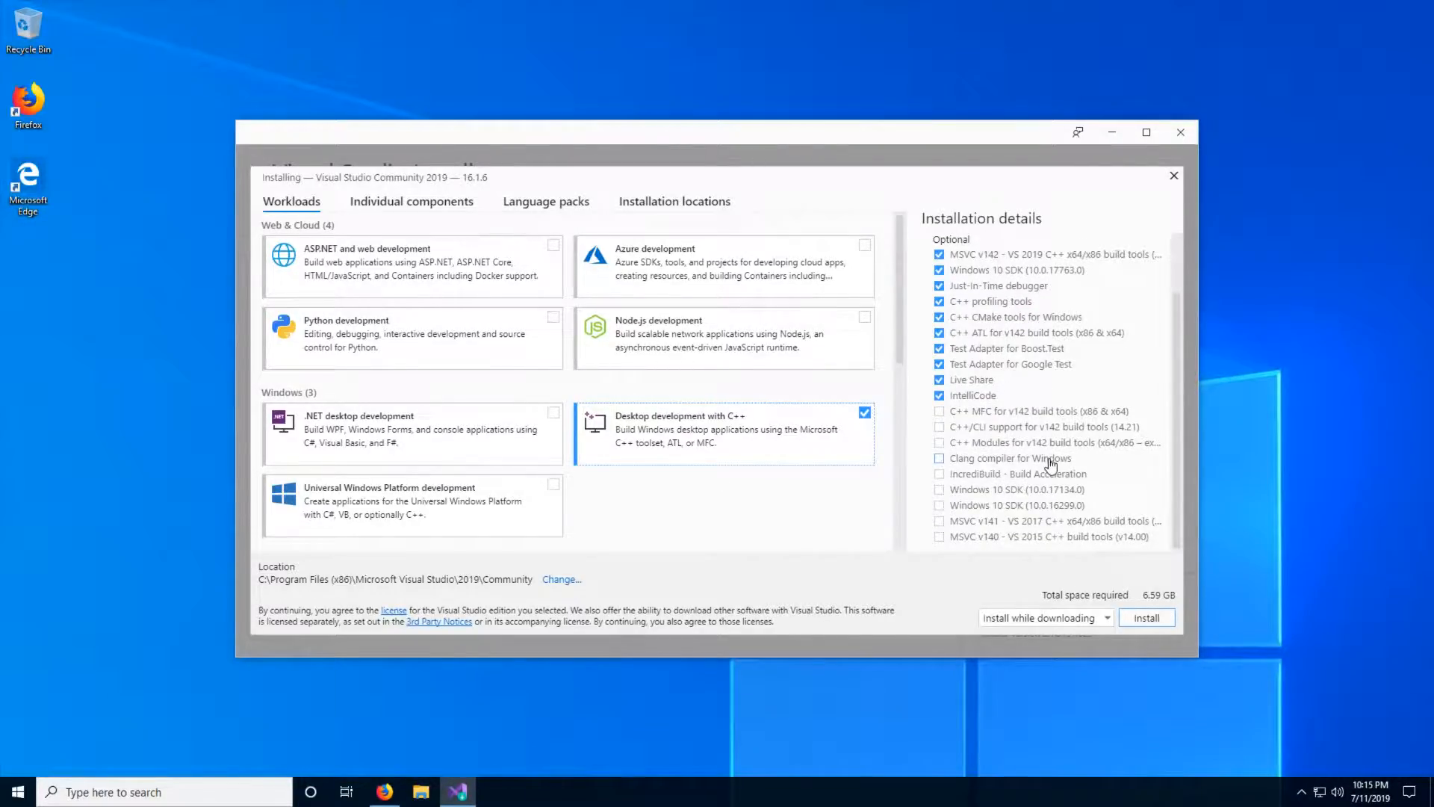
pyautogui.scroll(2, 1049, 467)
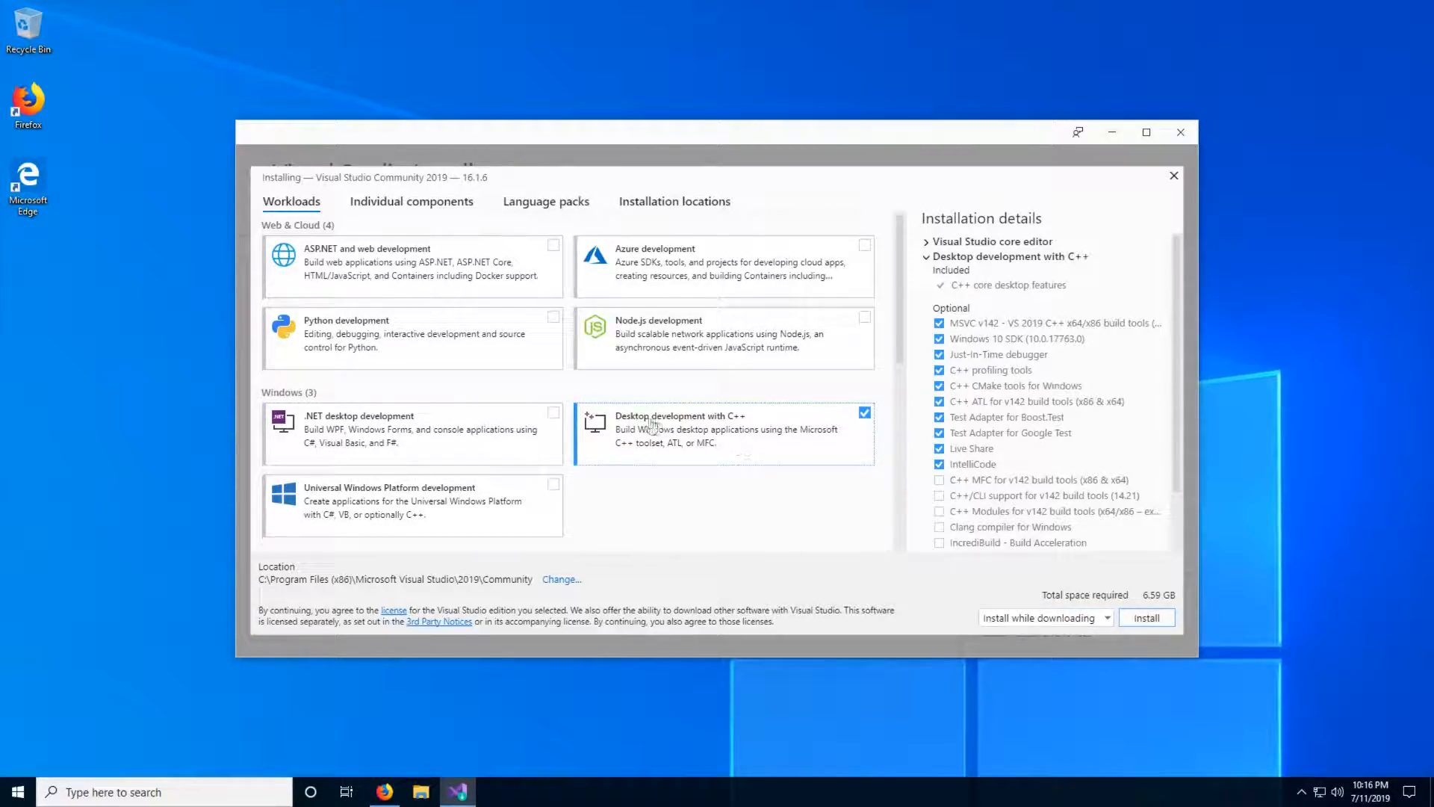
pyautogui.click(1142, 618)
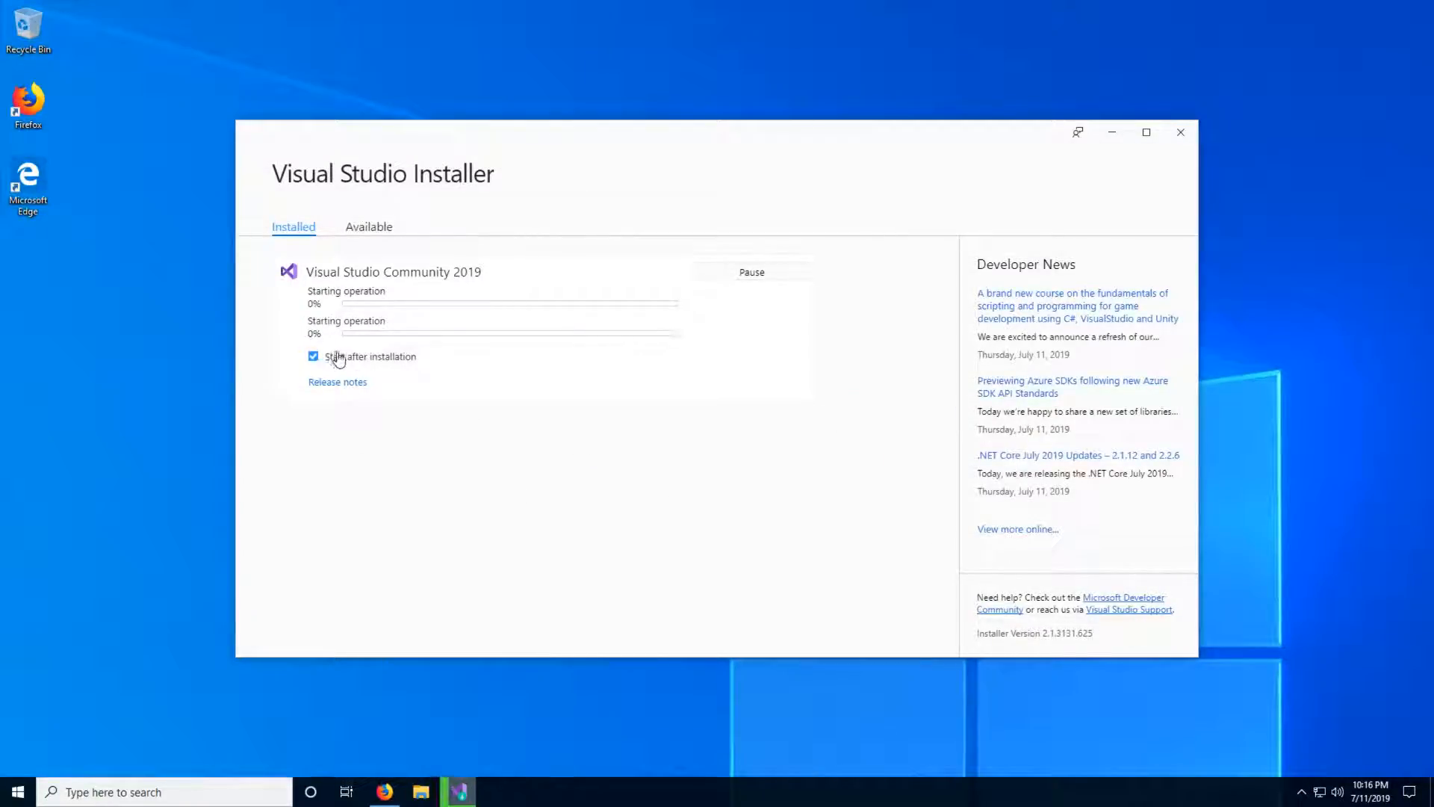
pyautogui.click(364, 364)
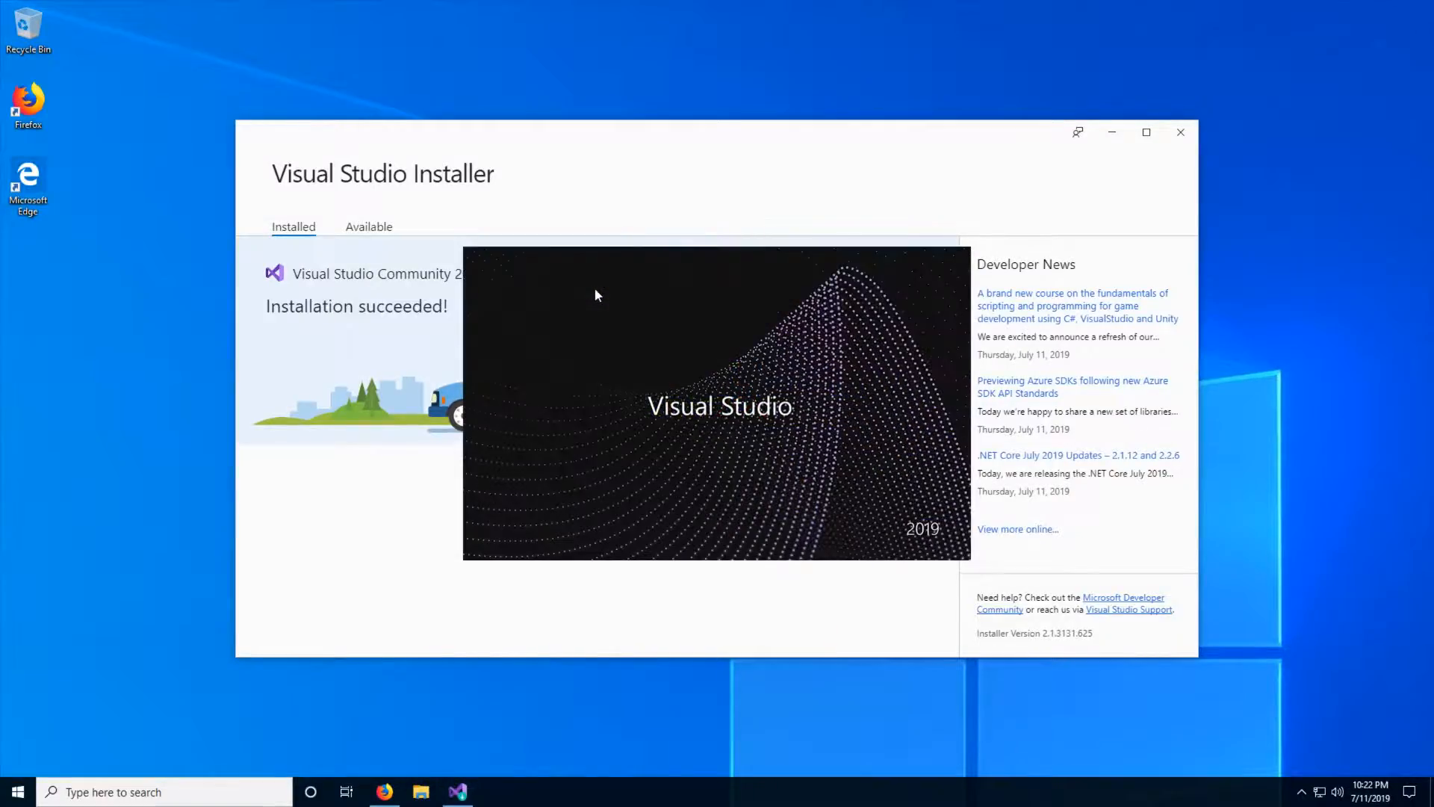
# - Minimize the Visual Studio Installer window
pyautogui.click(1112, 132)
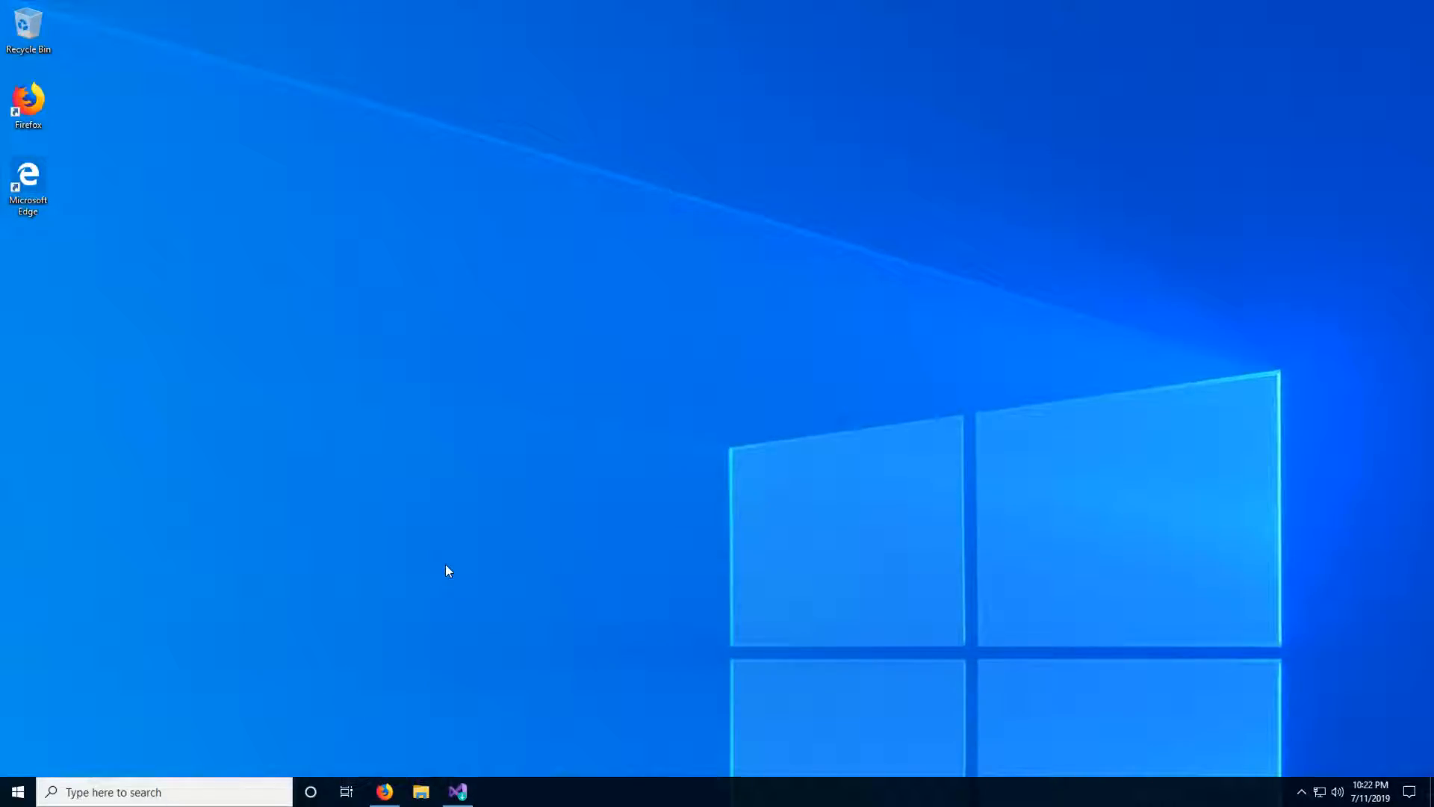
pyautogui.click(462, 792)
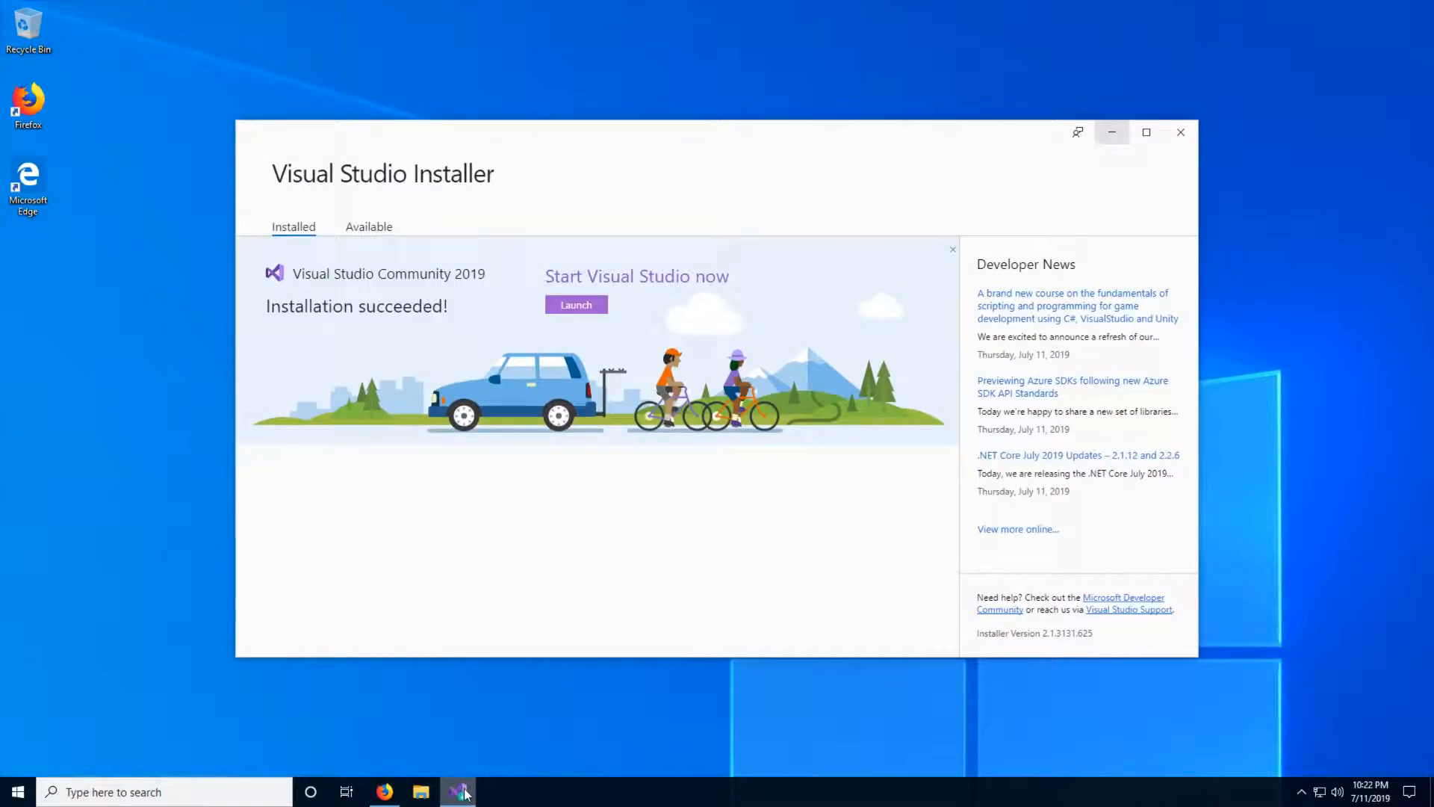
pyautogui.click(463, 792)
# - Switch to Firefox and search the web for "VS Dracula" in a new tab
pyautogui.click(384, 791)
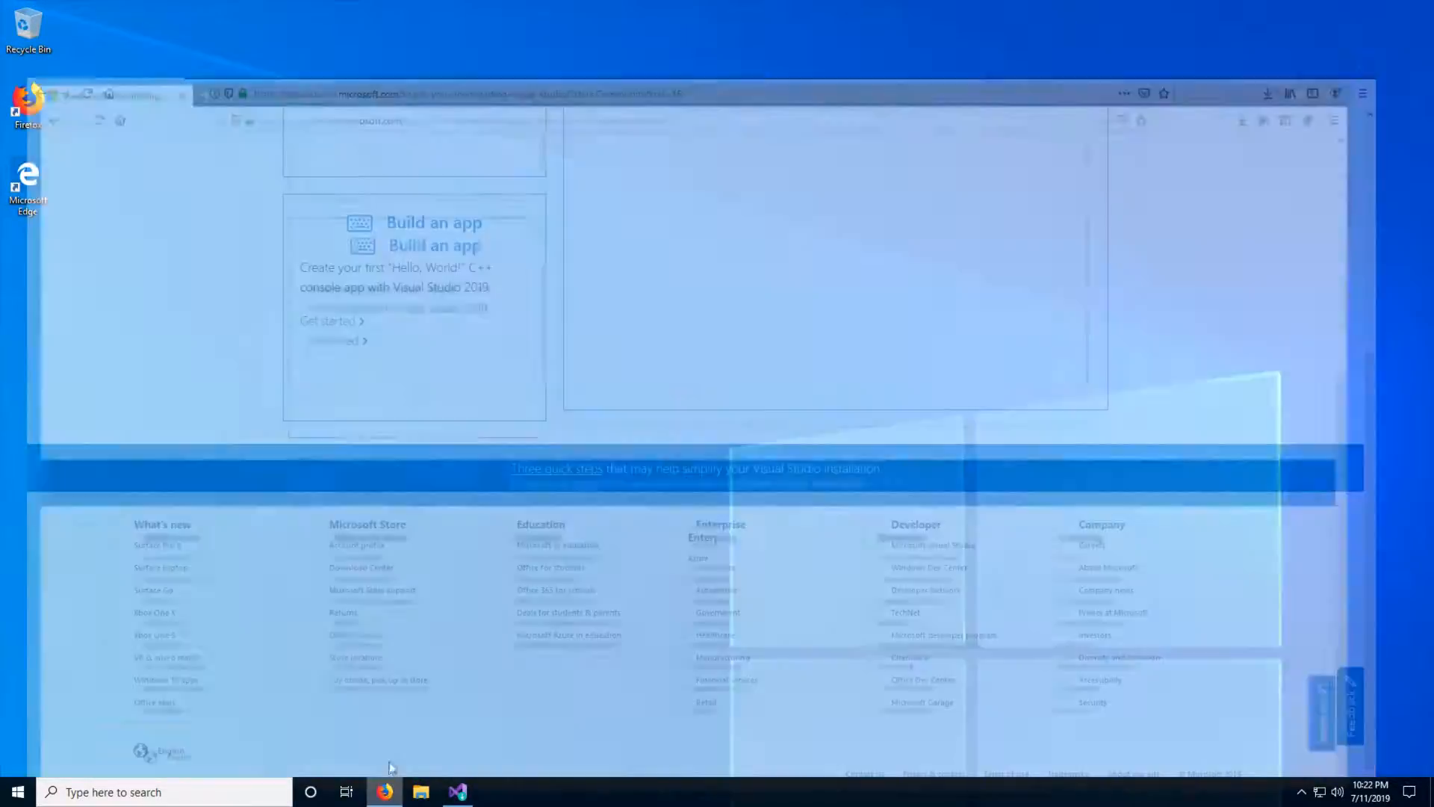
pyautogui.hotkey('ctrl', 't')
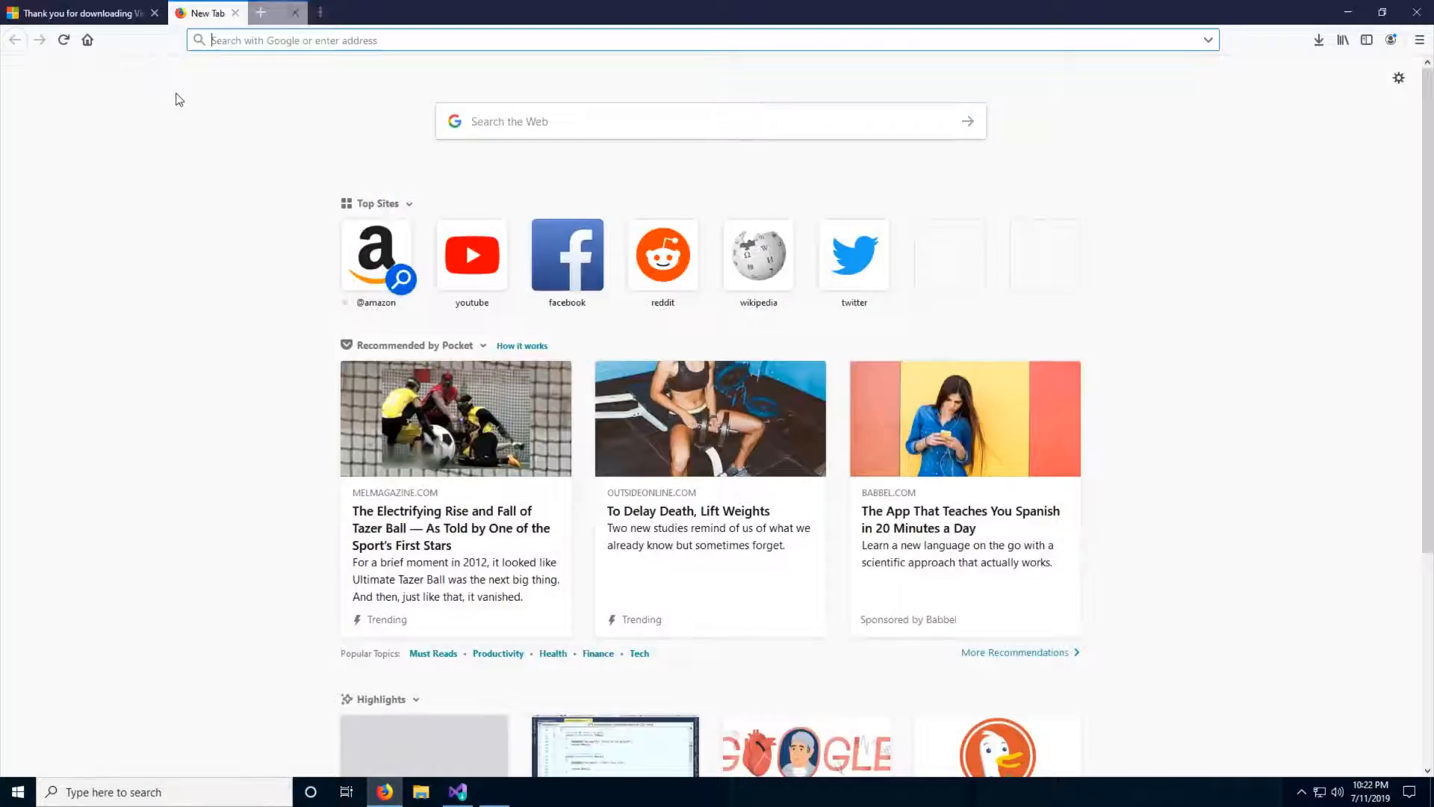
pyautogui.write('VS Dracula')
pyautogui.press('Return')
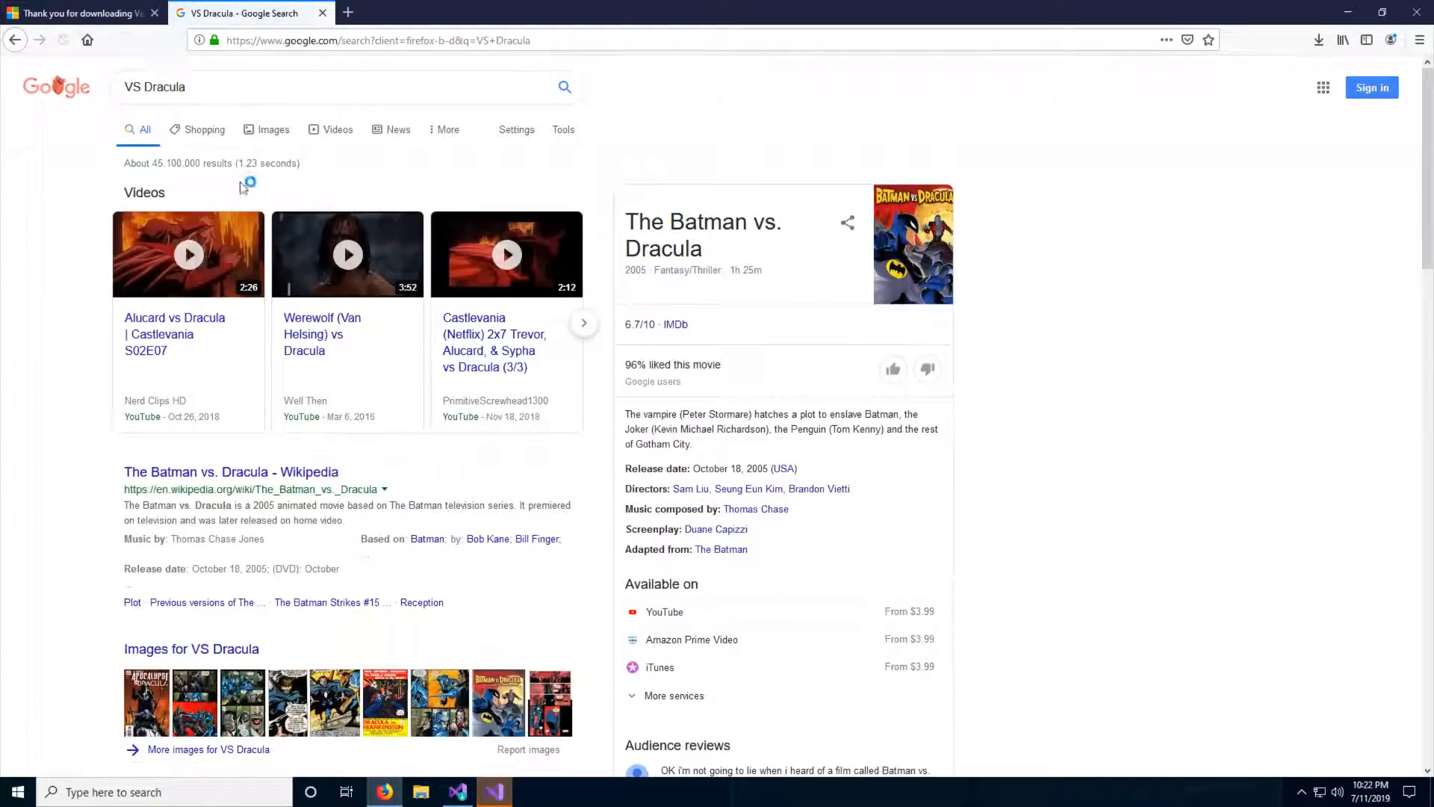
# - Change the Google search query to "Visual Studio Dracula" and run it
pyautogui.click(132, 87)
pyautogui.write('isual')
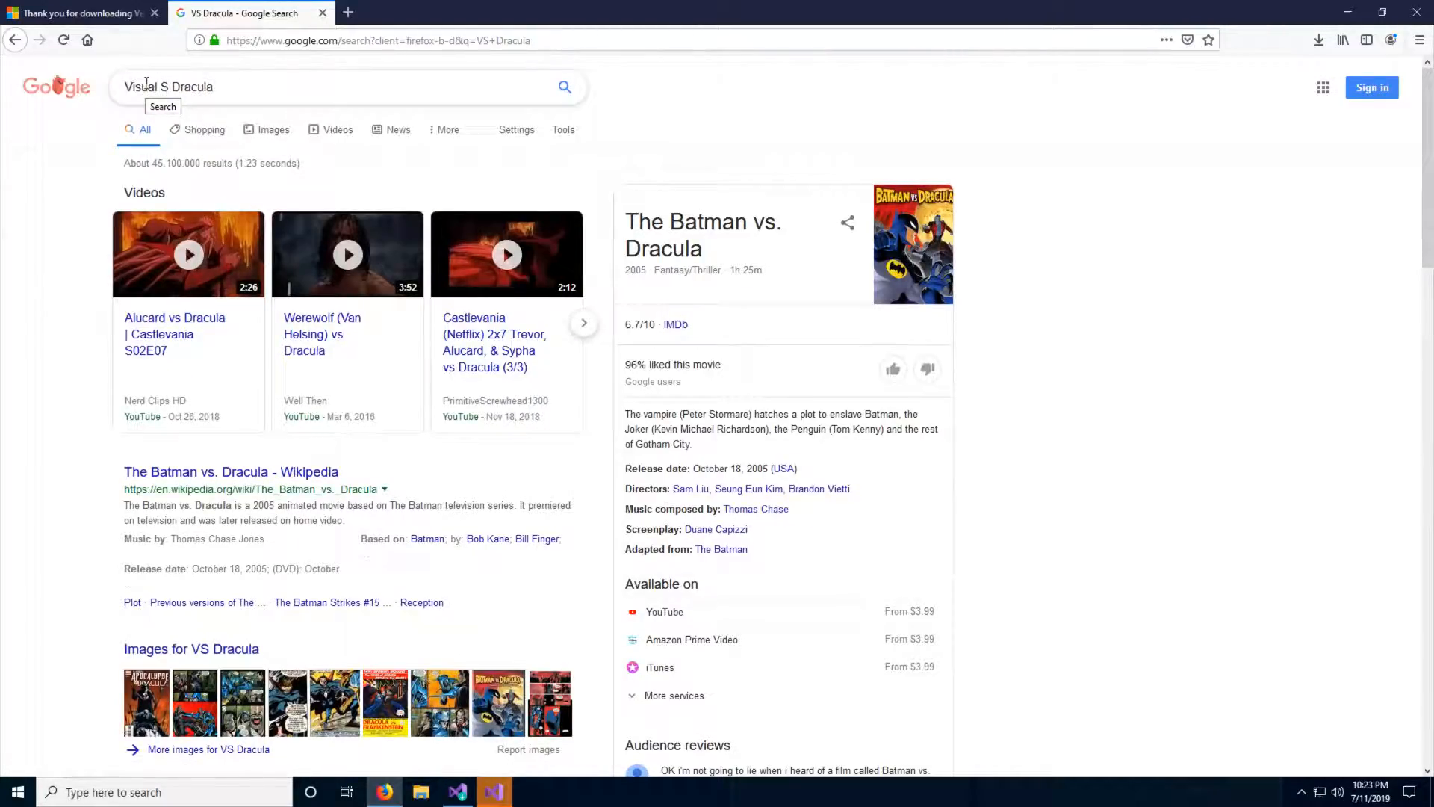
pyautogui.press('Right')
pyautogui.write('tudio')
pyautogui.press('Return')
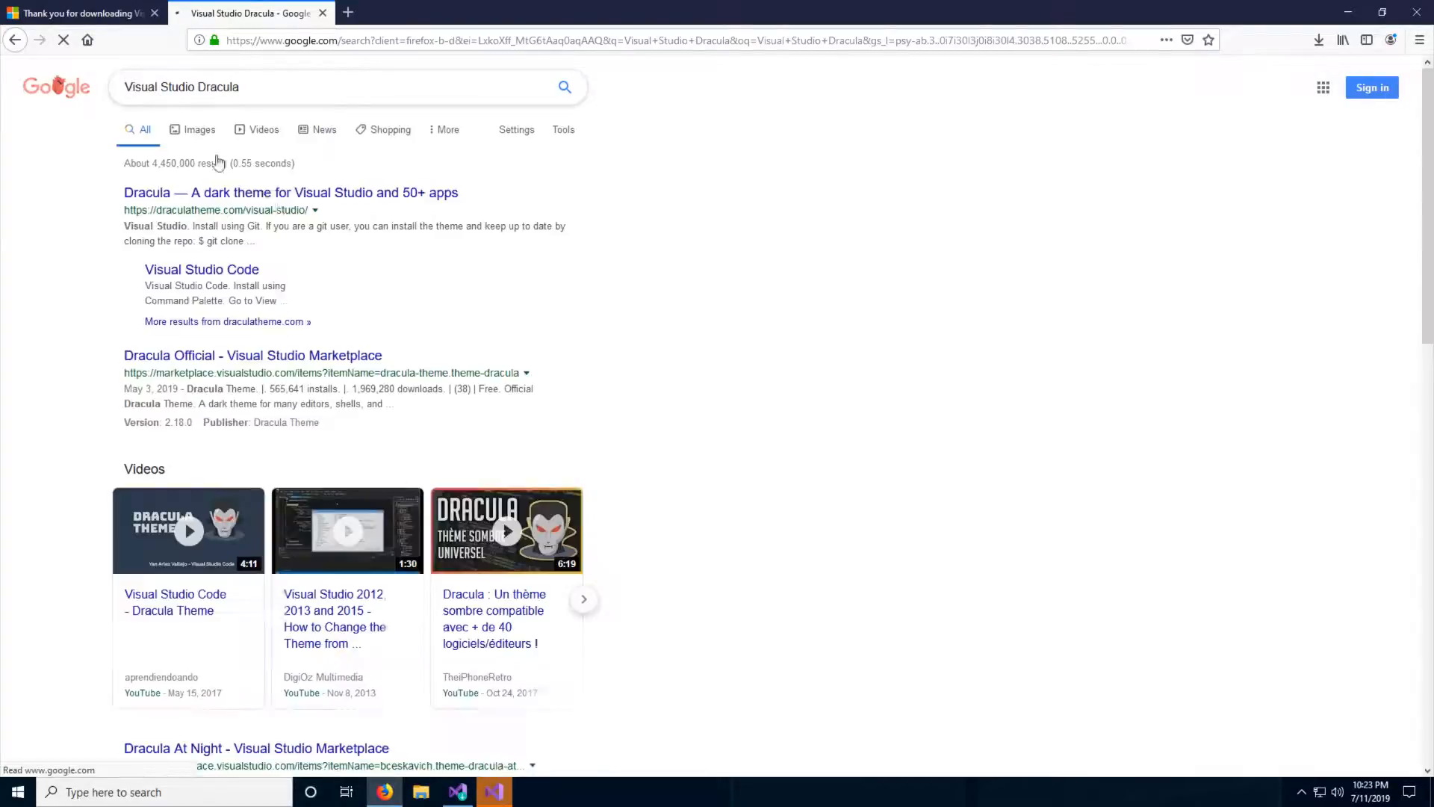
# - Open the Dracula theme page for Visual Studio and view its preview and installation section
pyautogui.click(282, 193)
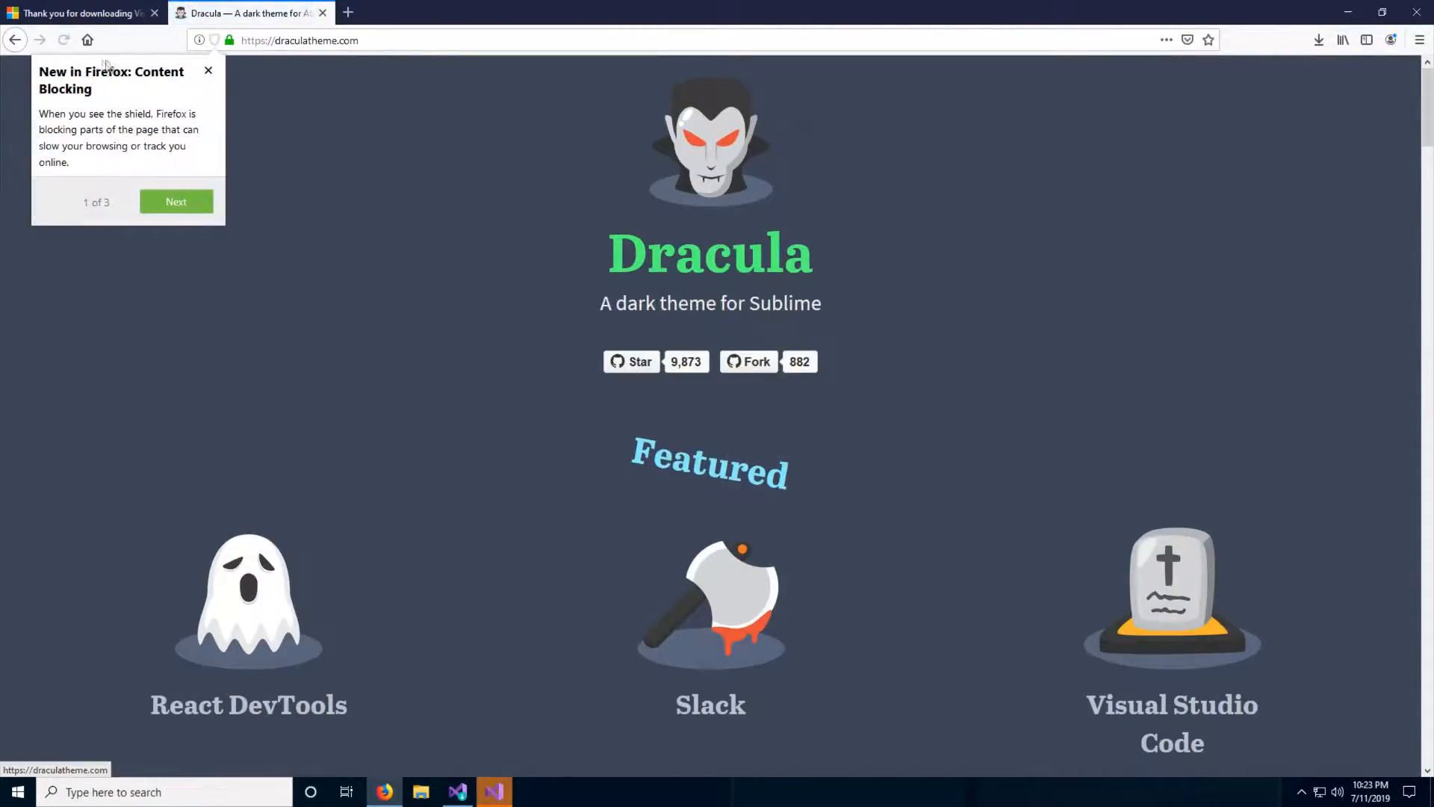
pyautogui.click(14, 40)
pyautogui.scroll(-2, 454, 201)
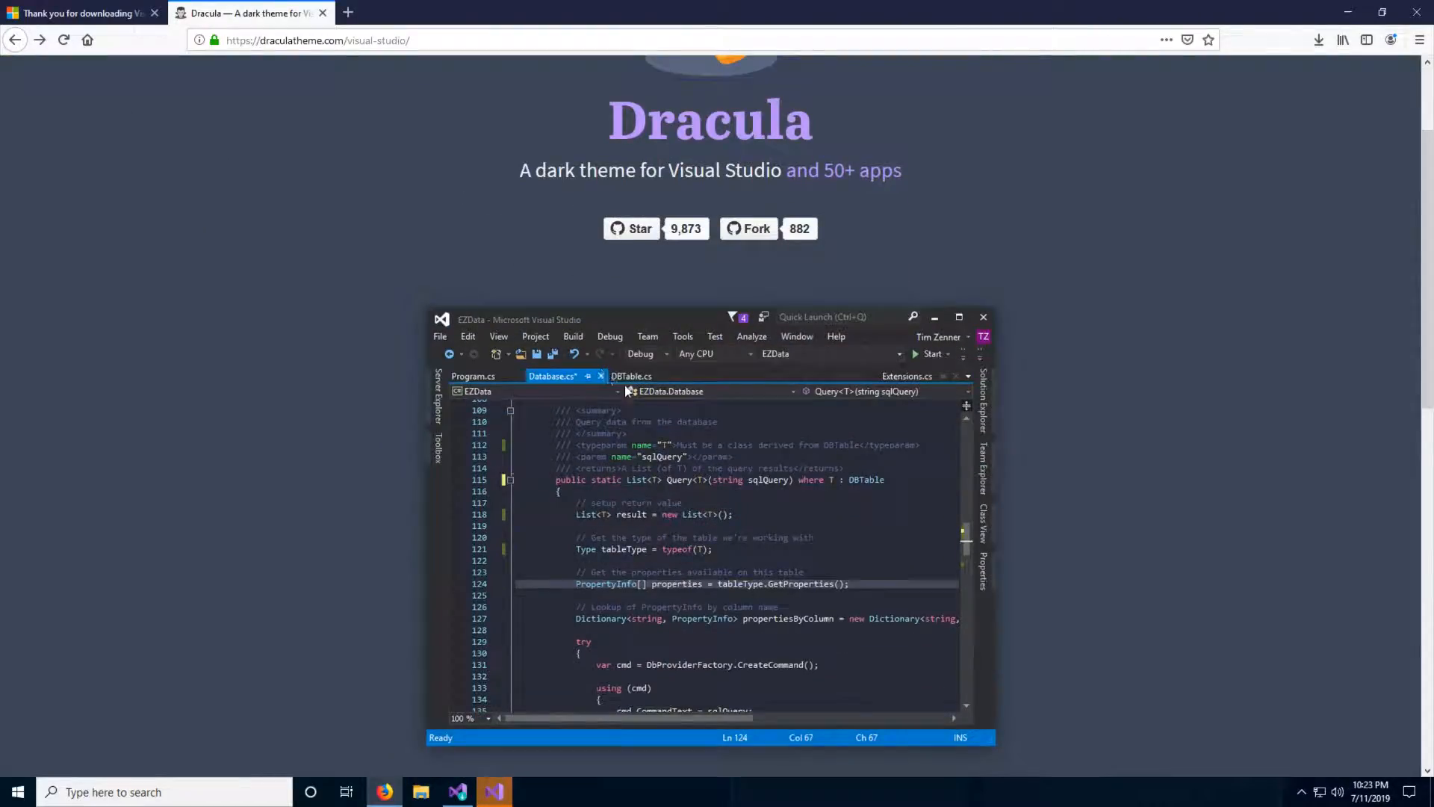
pyautogui.scroll(-3, 647, 476)
pyautogui.scroll(-3, 722, 441)
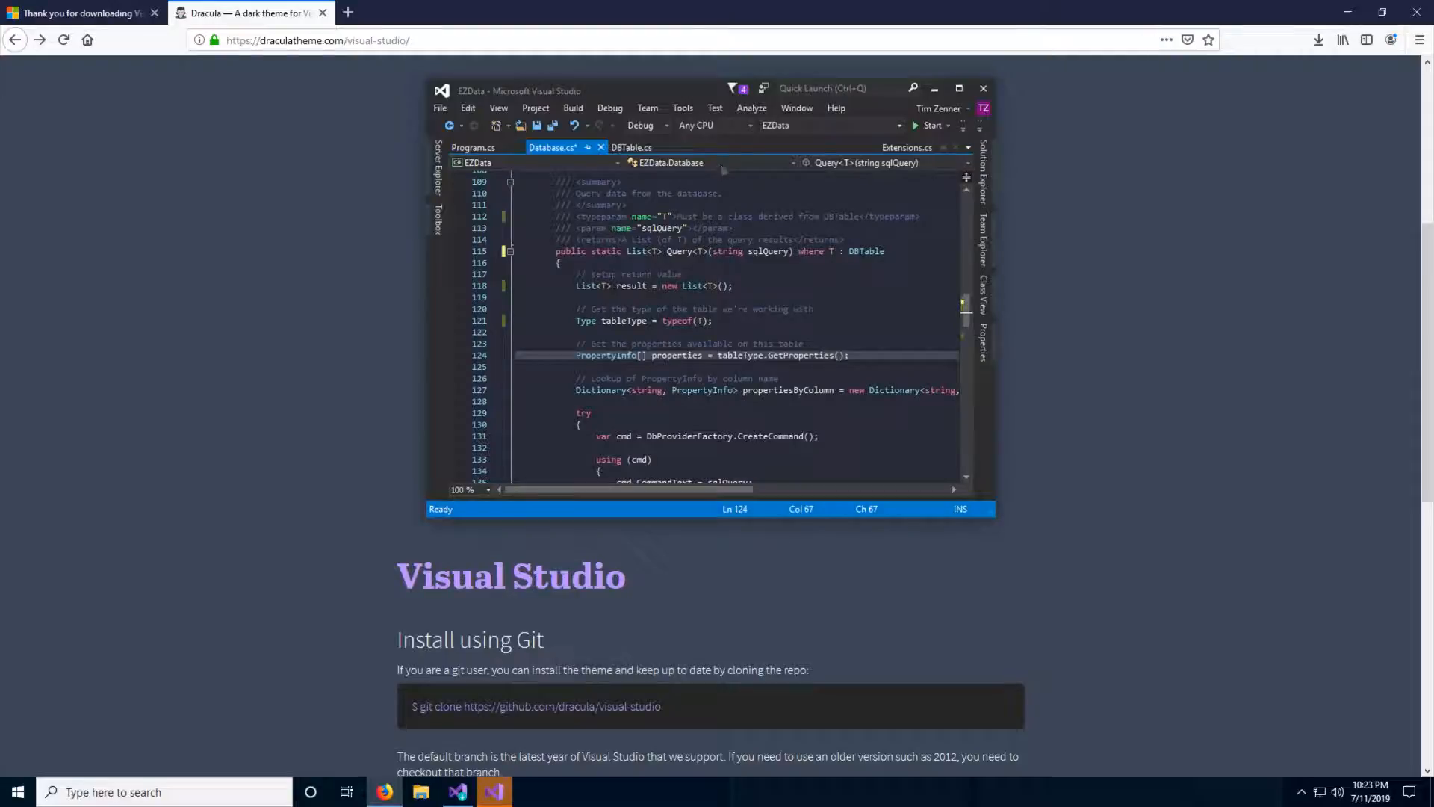
# - Minimize Firefox, skip the Visual Studio sign-in, and start Visual Studio with General development settings and the Dark theme
pyautogui.click(1348, 12)
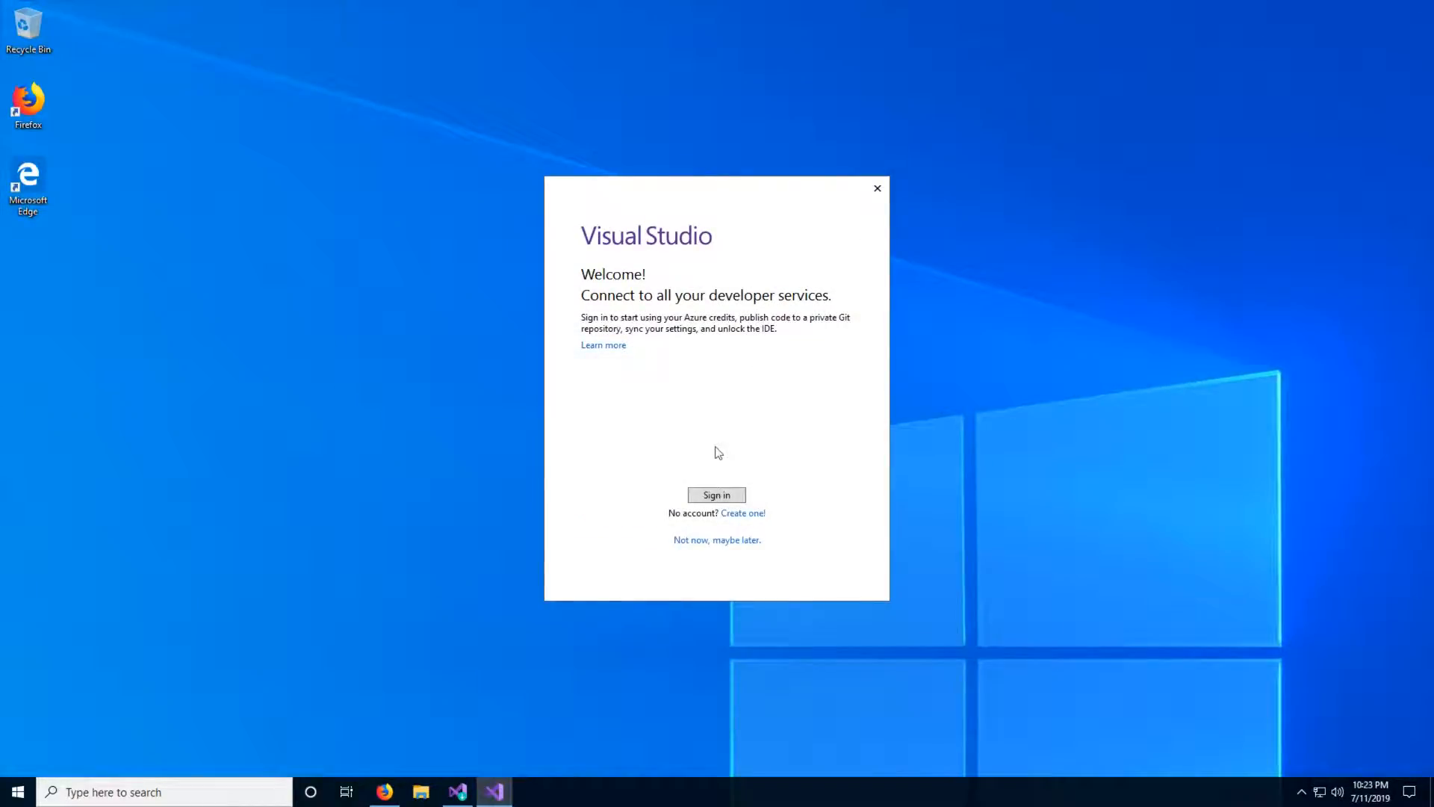
pyautogui.click(757, 545)
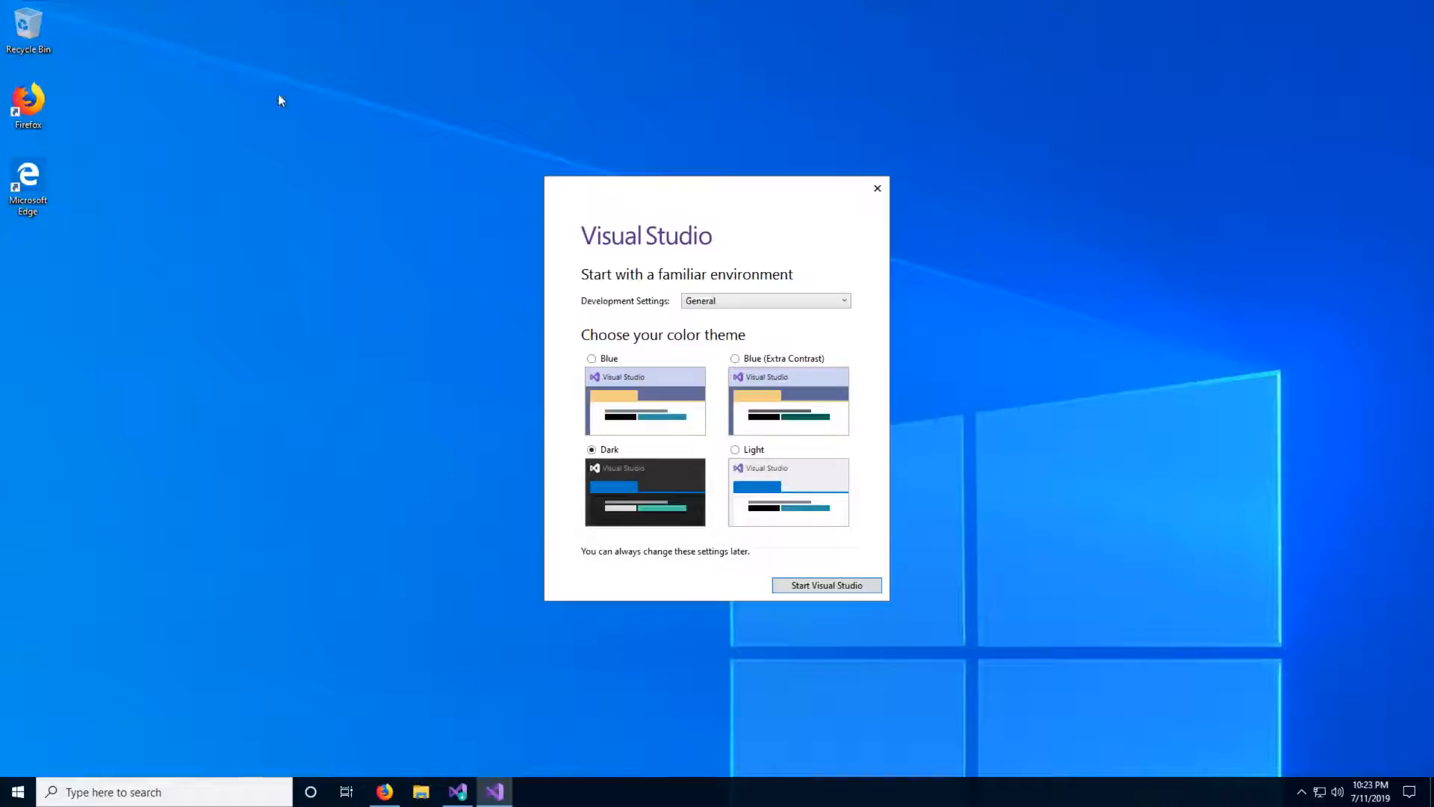
pyautogui.click(970, 649)
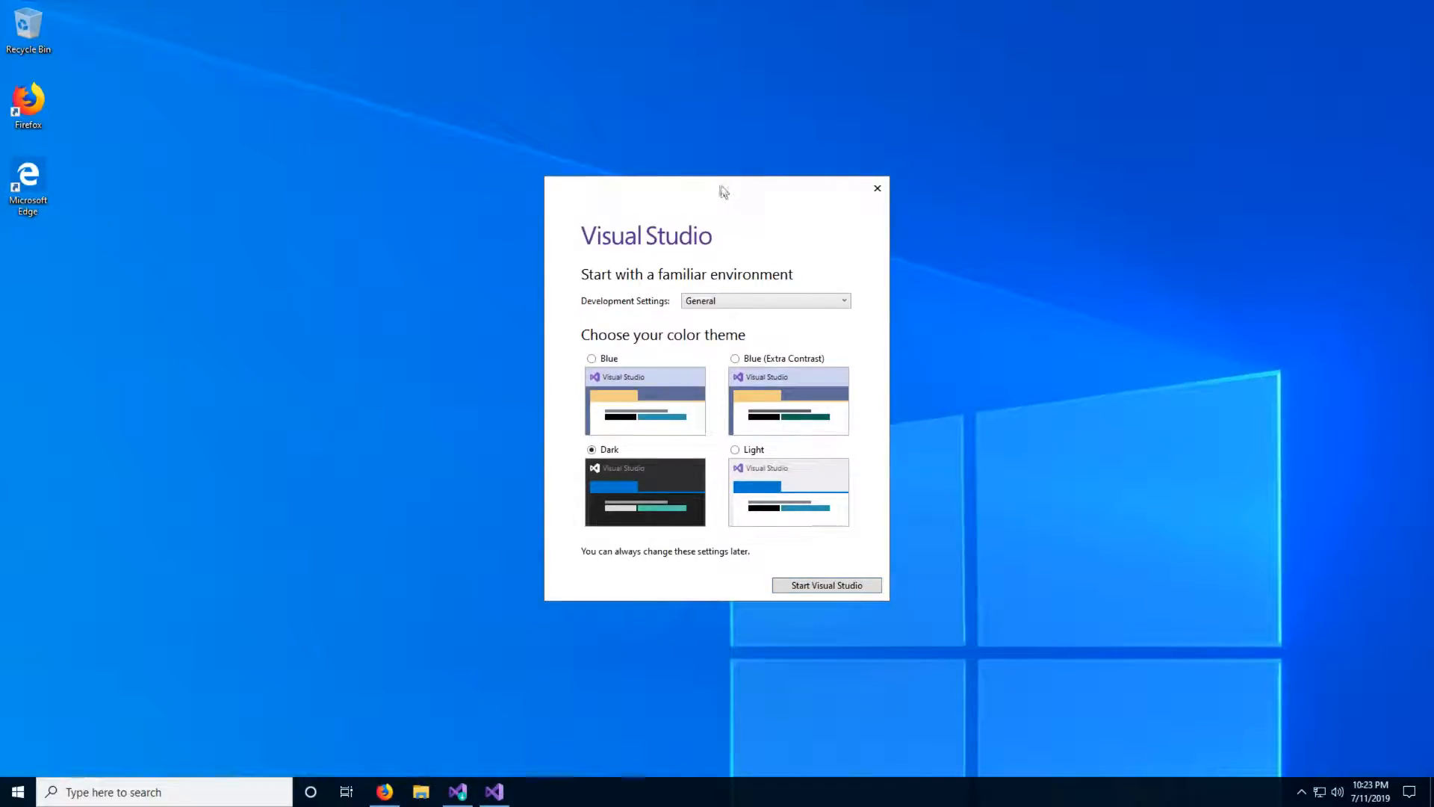
pyautogui.moveTo(723, 192); pyautogui.dragTo(709, 178)
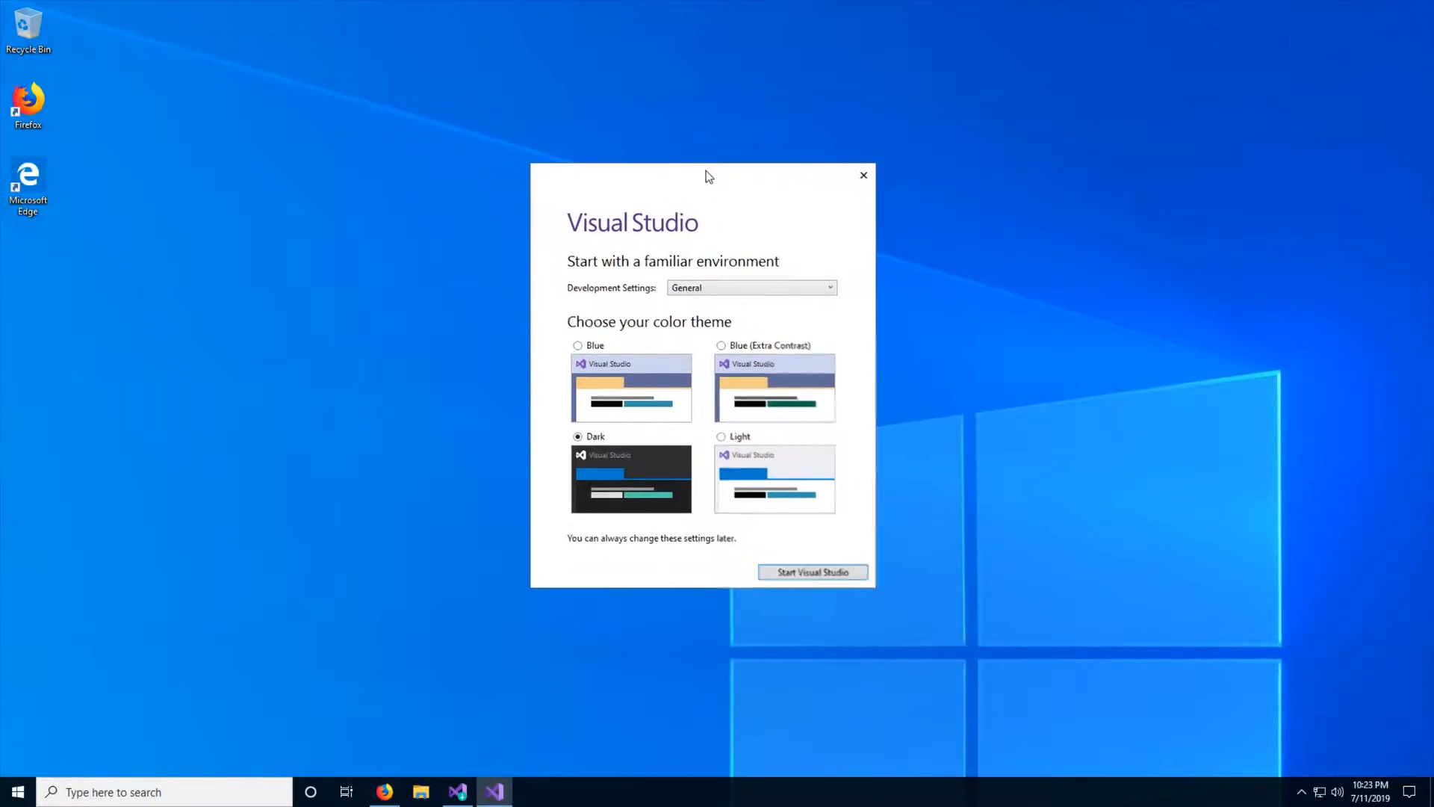
pyautogui.click(804, 574)
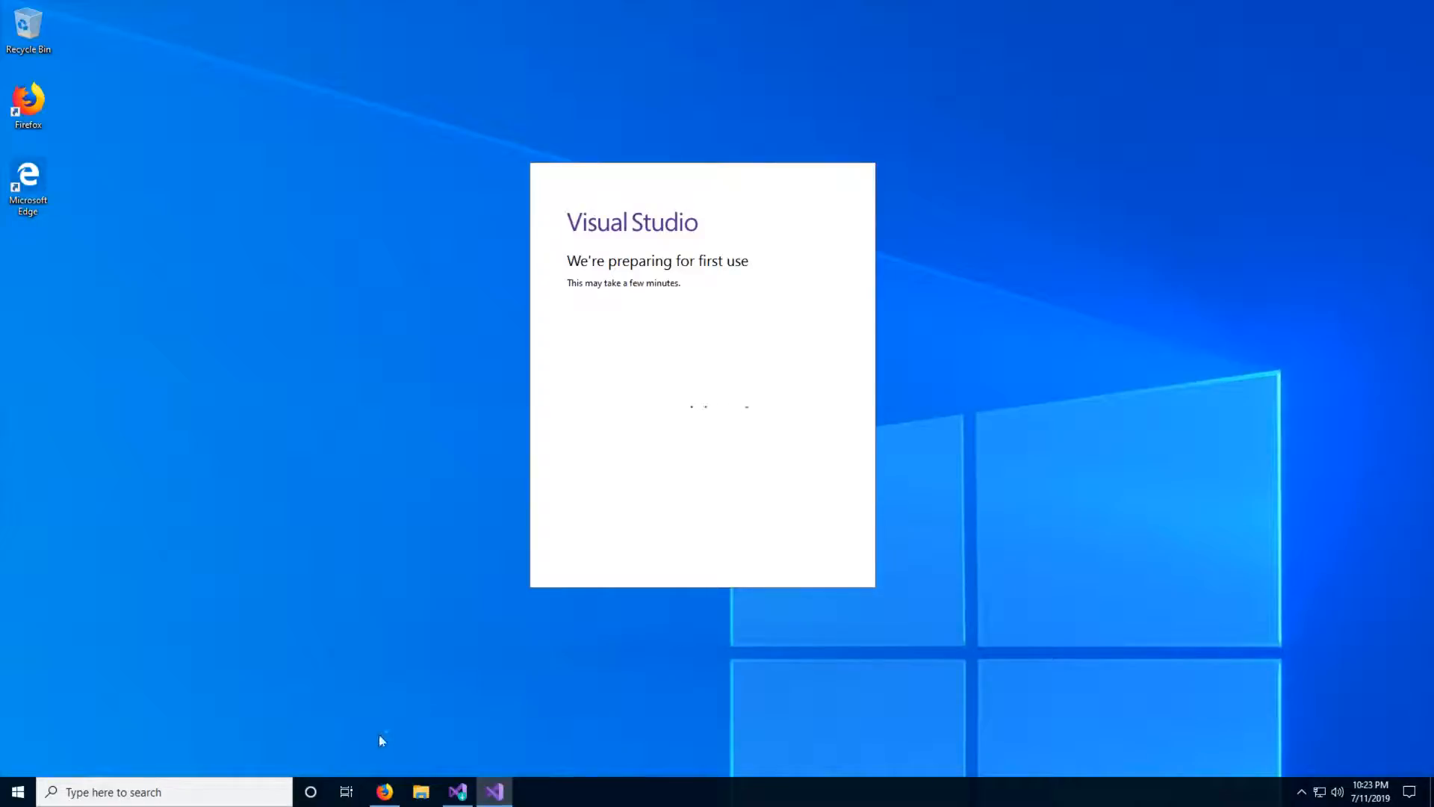
# - Switch to Firefox and examine the Dracula site's supported code editors and the Visual Studio theme's manual installation and activation instructions
pyautogui.click(384, 791)
pyautogui.scroll(-3, 490, 469)
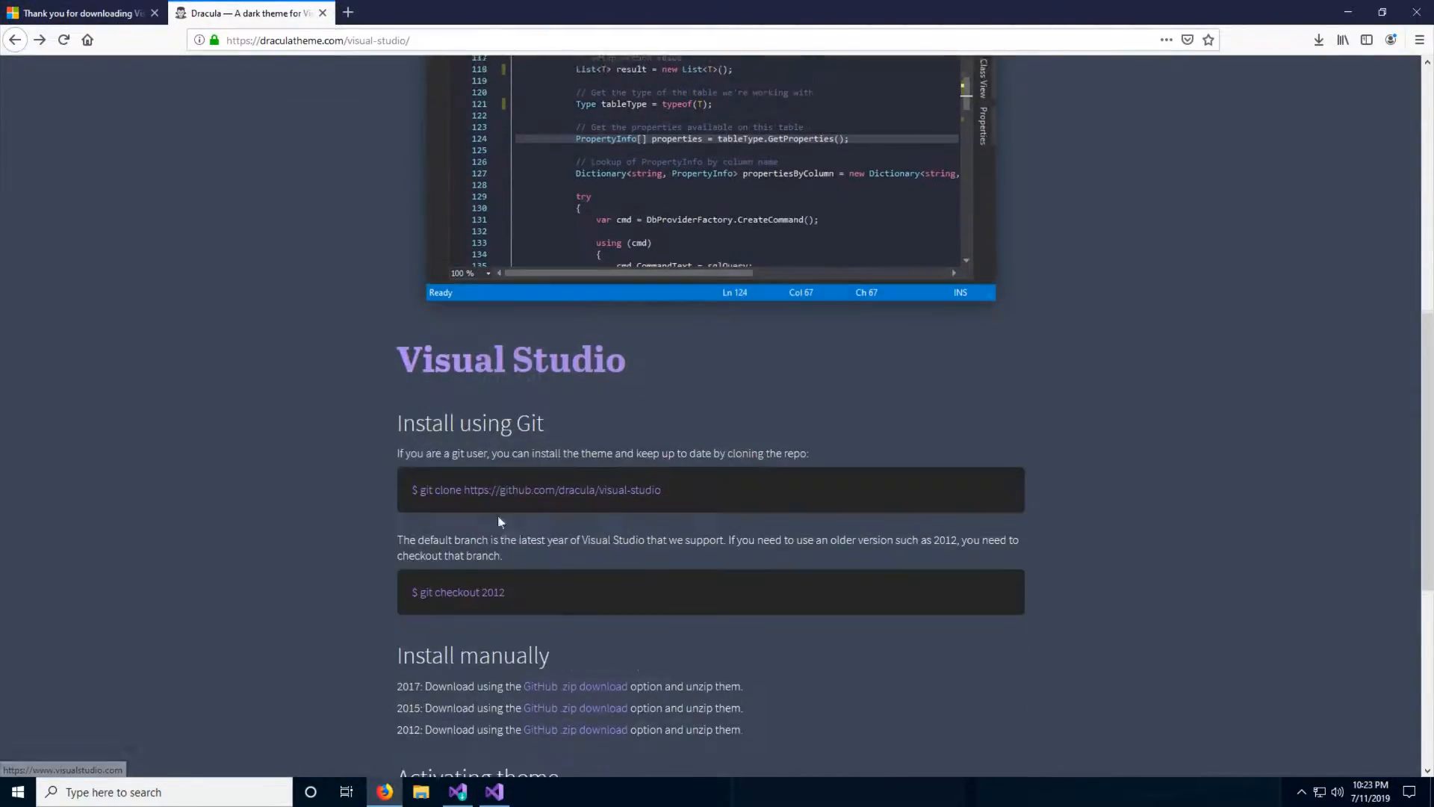
pyautogui.scroll(7, 372, 248)
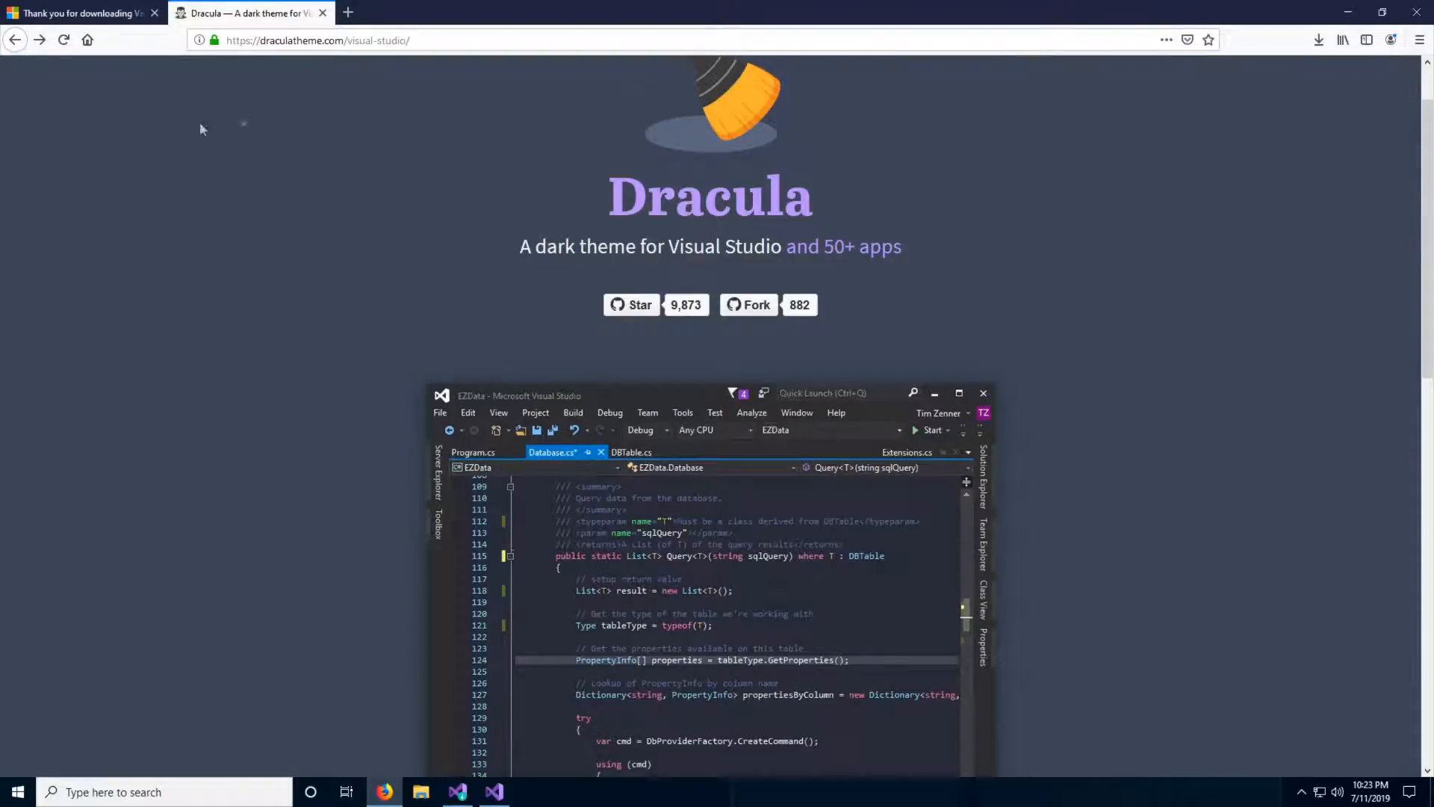
pyautogui.click(114, 13)
pyautogui.click(15, 40)
pyautogui.click(232, 15)
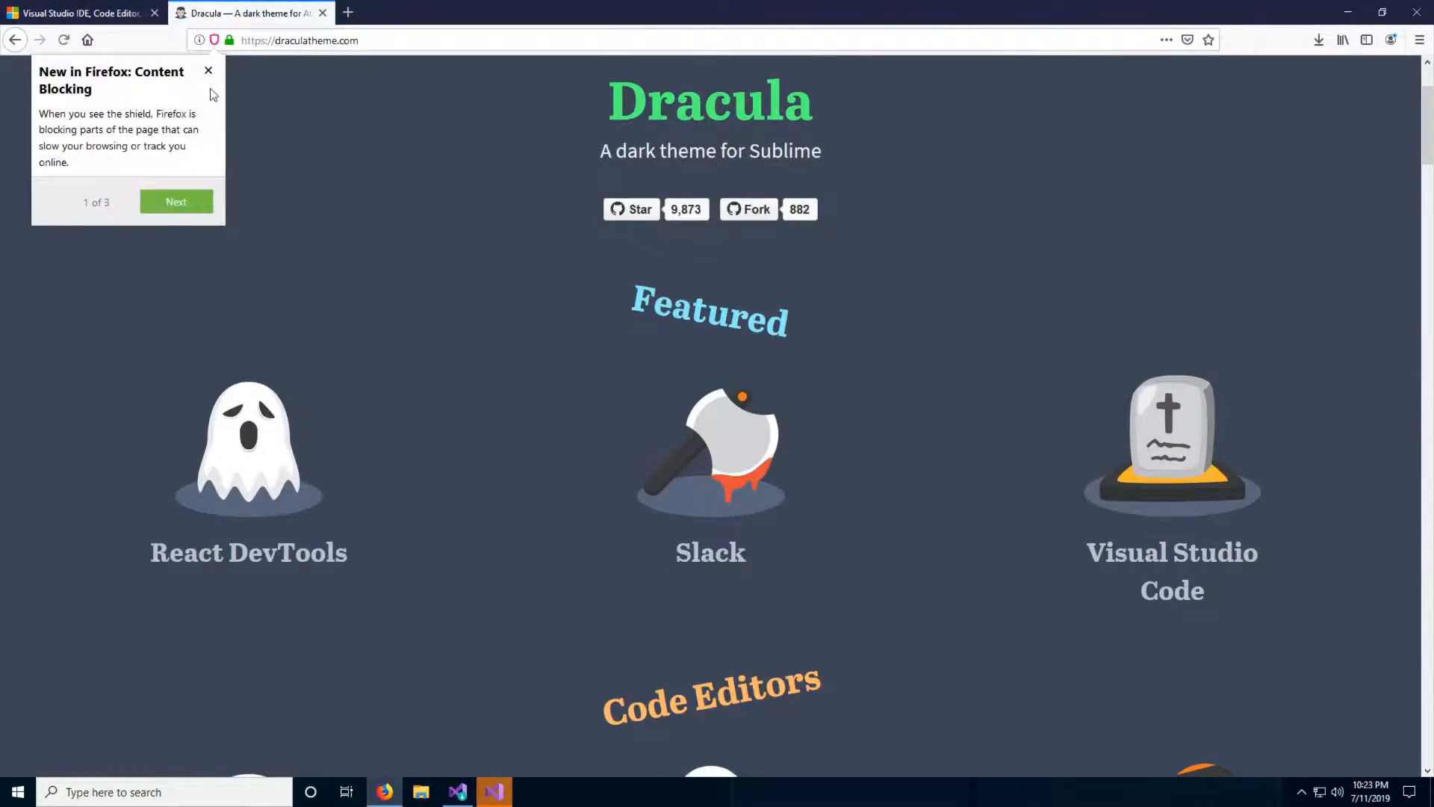
pyautogui.click(209, 71)
pyautogui.scroll(-1, 392, 289)
pyautogui.scroll(-5, 427, 312)
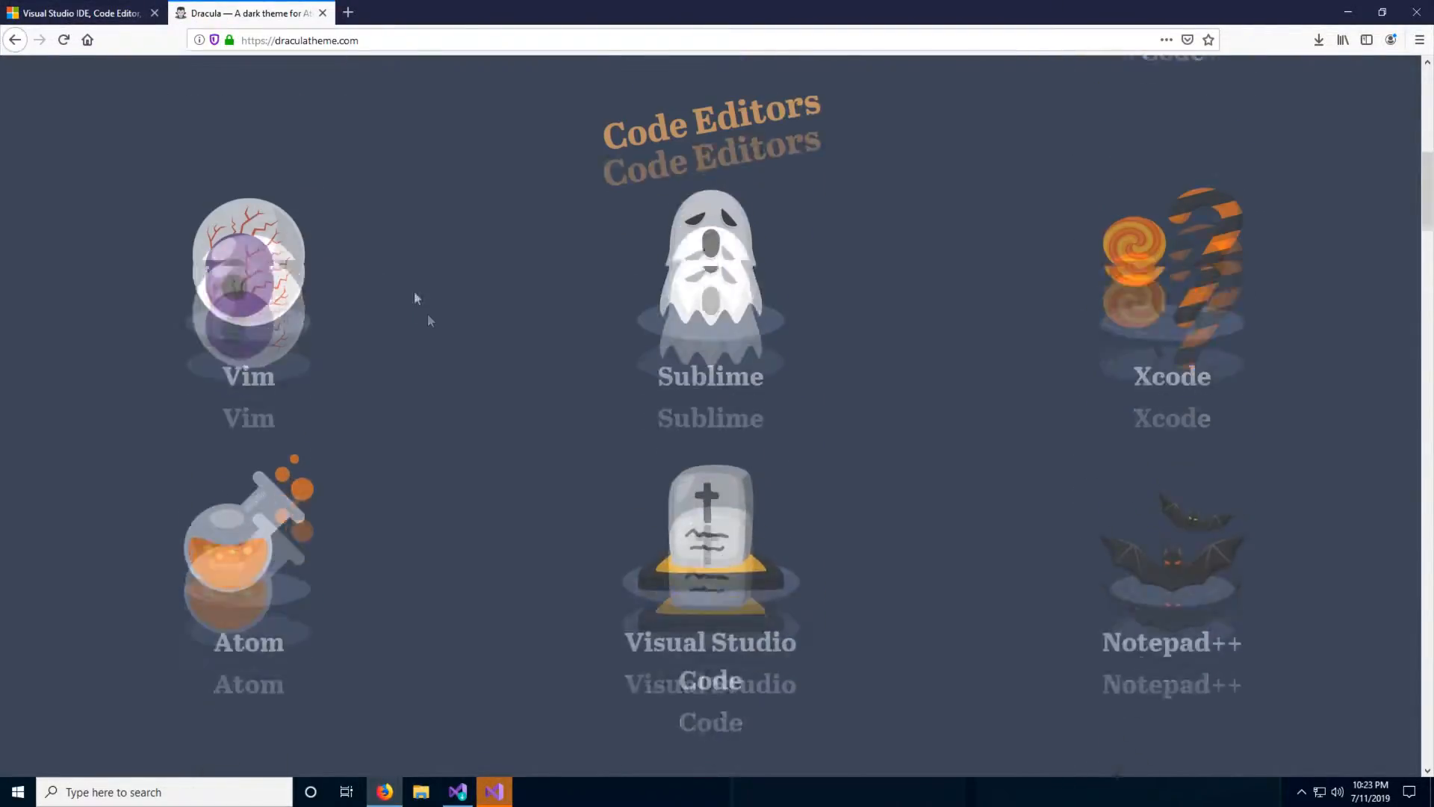
pyautogui.click(15, 40)
pyautogui.scroll(-10, 374, 295)
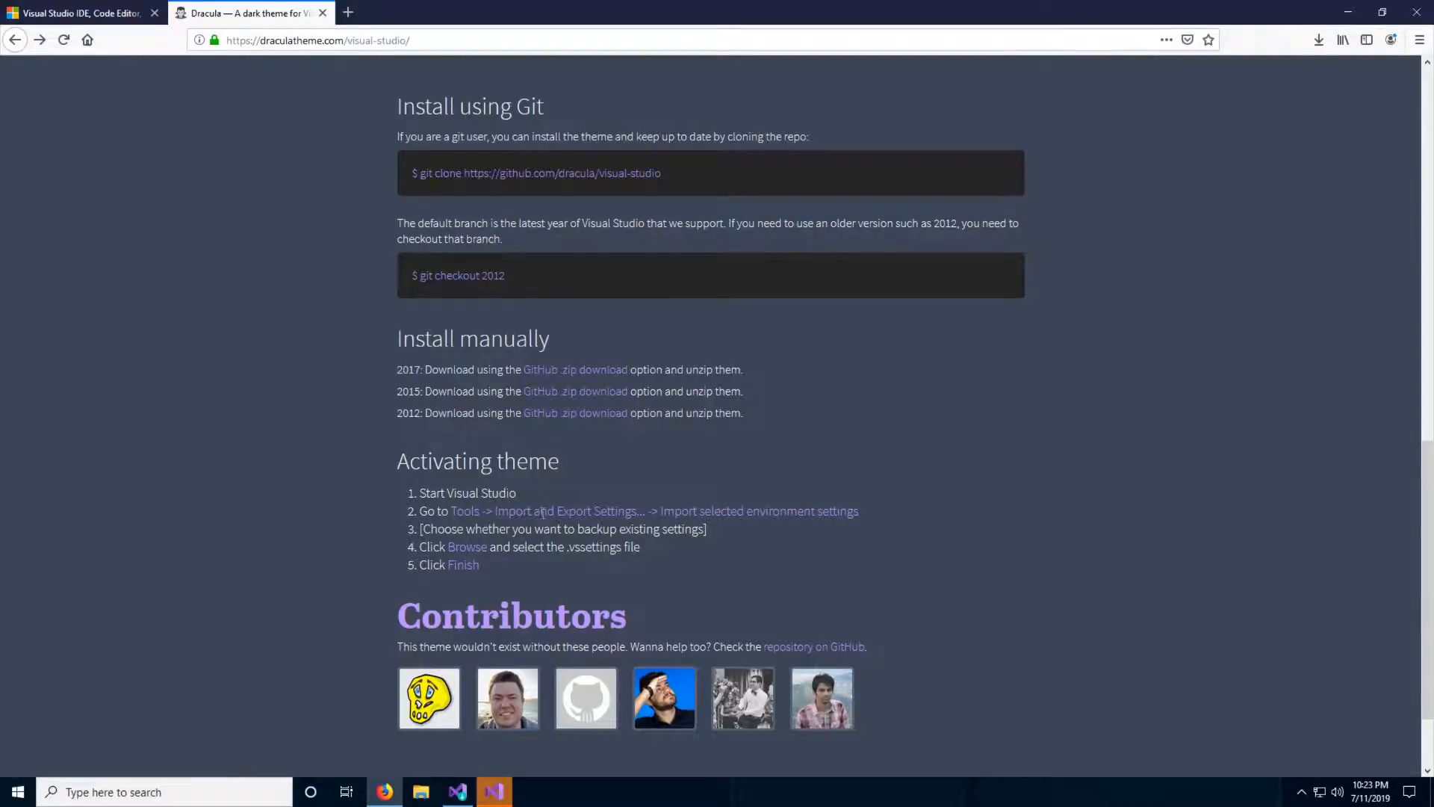
# - Download the 2017 Dracula theme zip, opening it with Windows Explorer, and enter its visual-studio-master folder
pyautogui.click(559, 374)
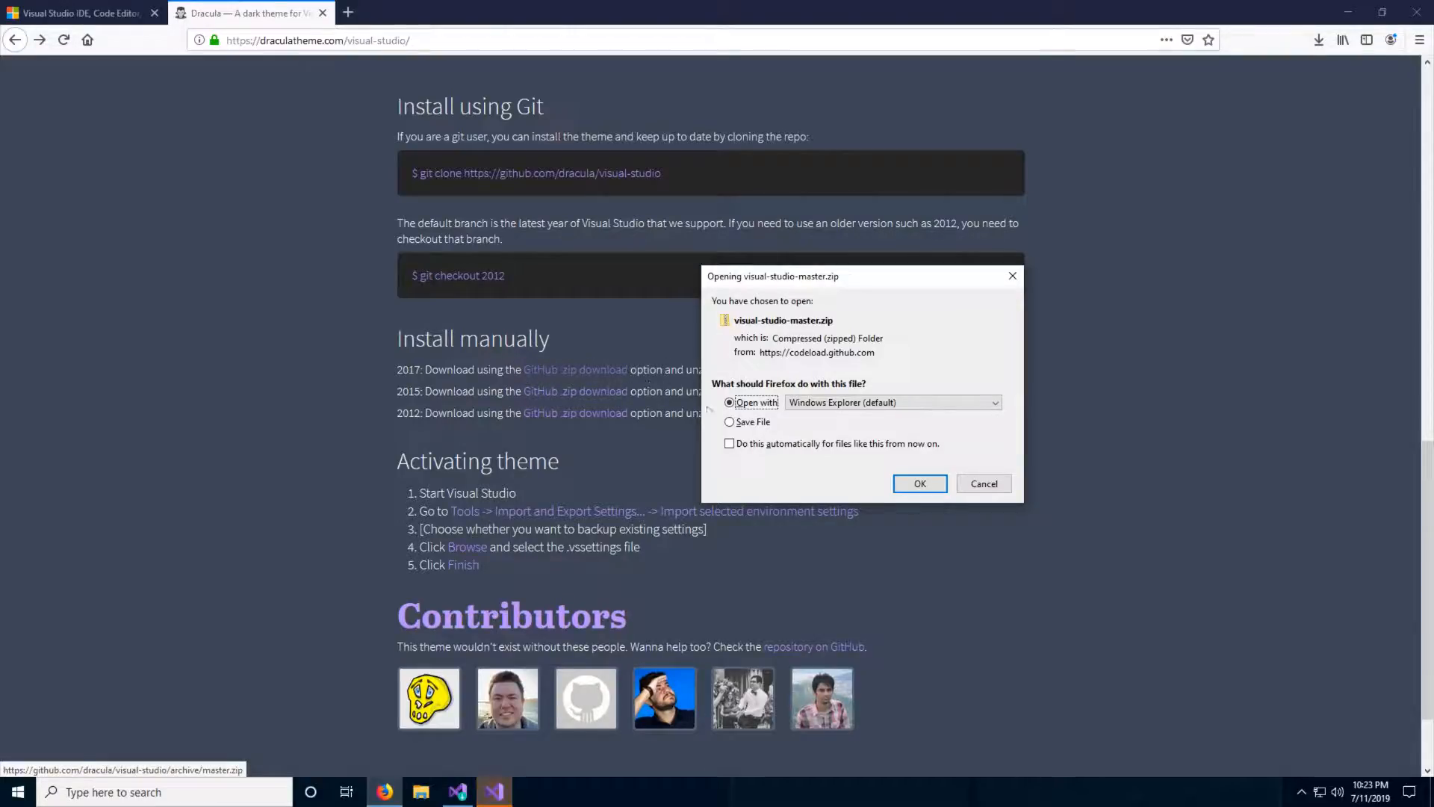
pyautogui.click(938, 484)
pyautogui.click(1318, 39)
pyautogui.click(1142, 86)
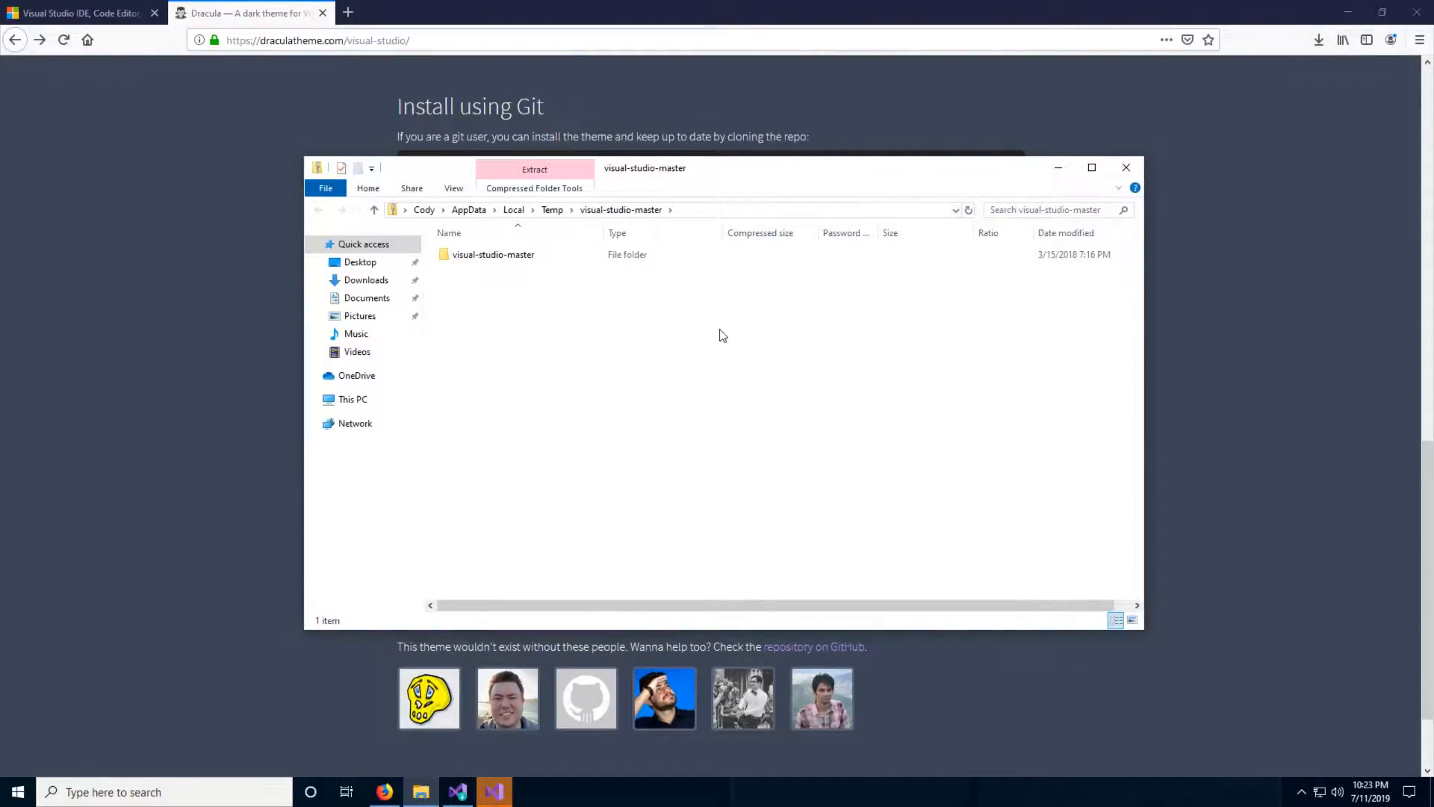
pyautogui.doubleClick(618, 255)
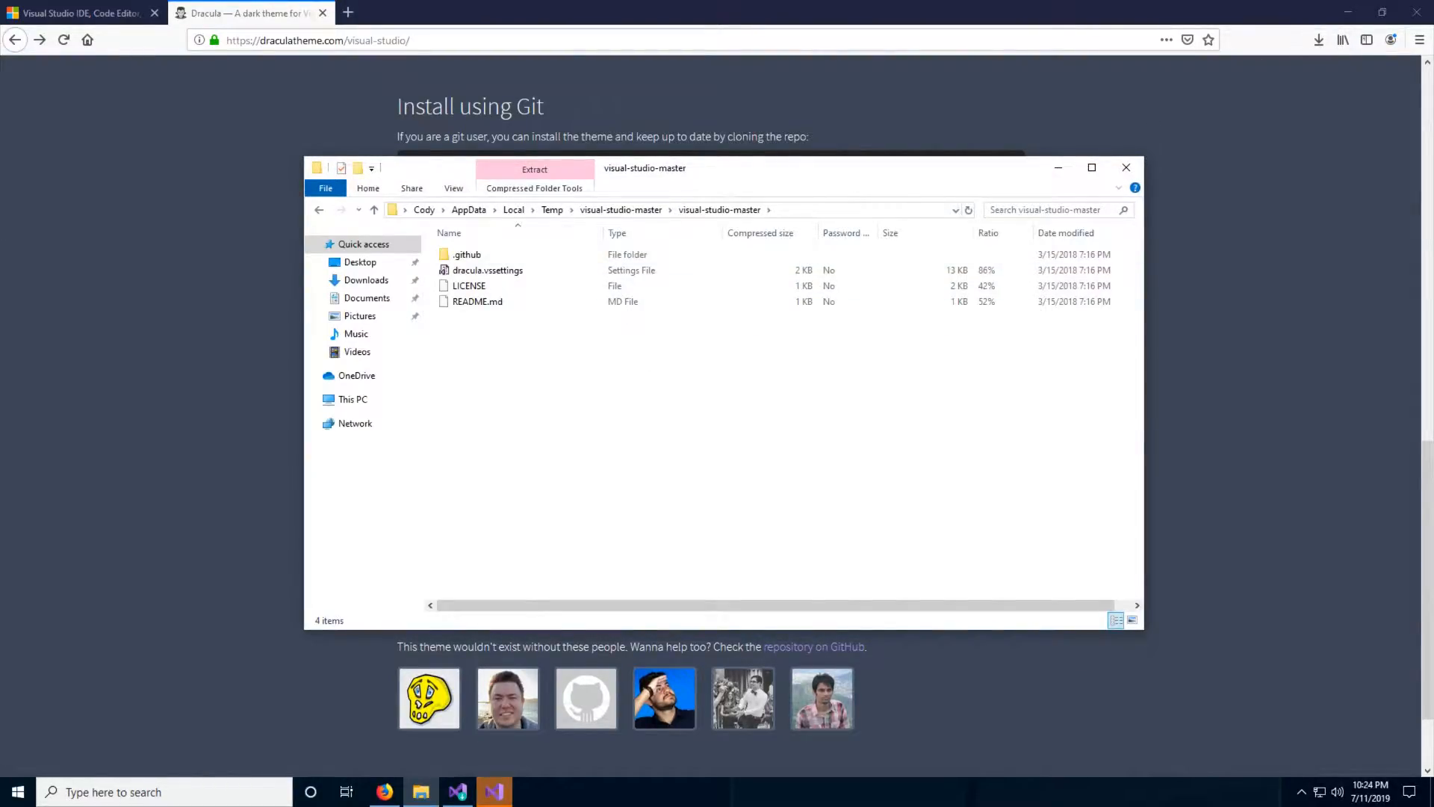
# - Copy dracula.vssettings from the zip archive to the desktop and close the archive window
pyautogui.click(1348, 12)
pyautogui.click(486, 270)
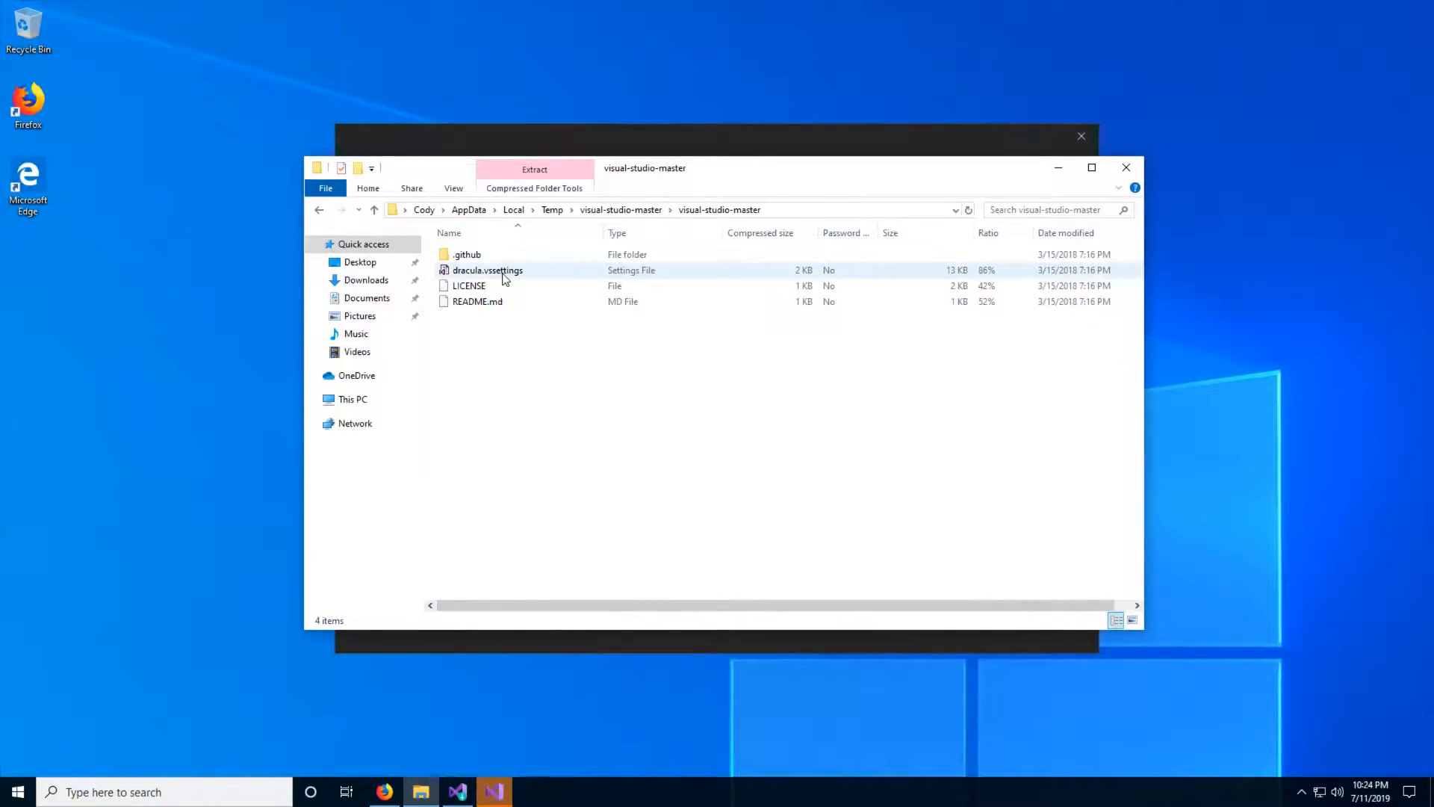
pyautogui.moveTo(494, 274); pyautogui.dragTo(177, 348)
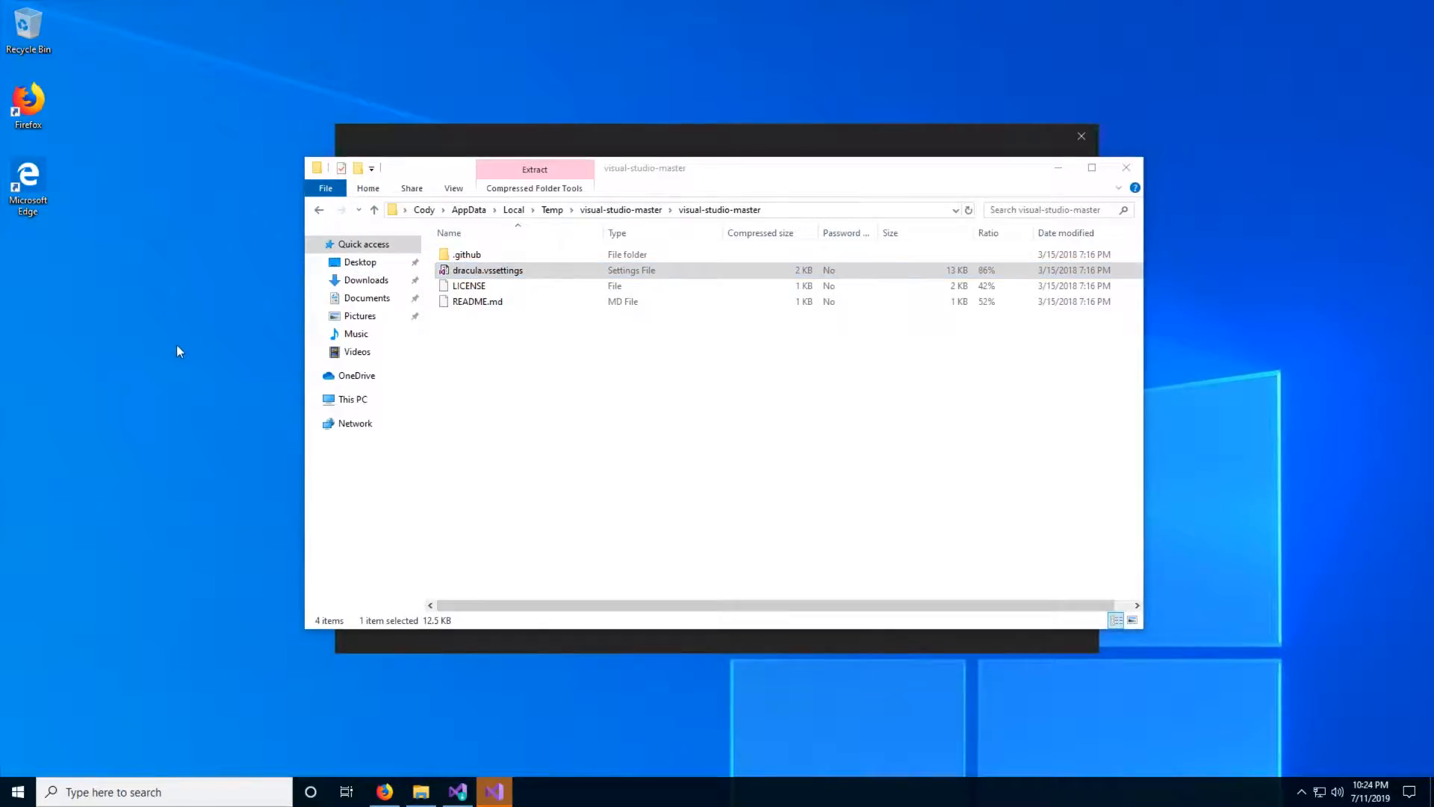
pyautogui.click(598, 410)
pyautogui.click(1116, 172)
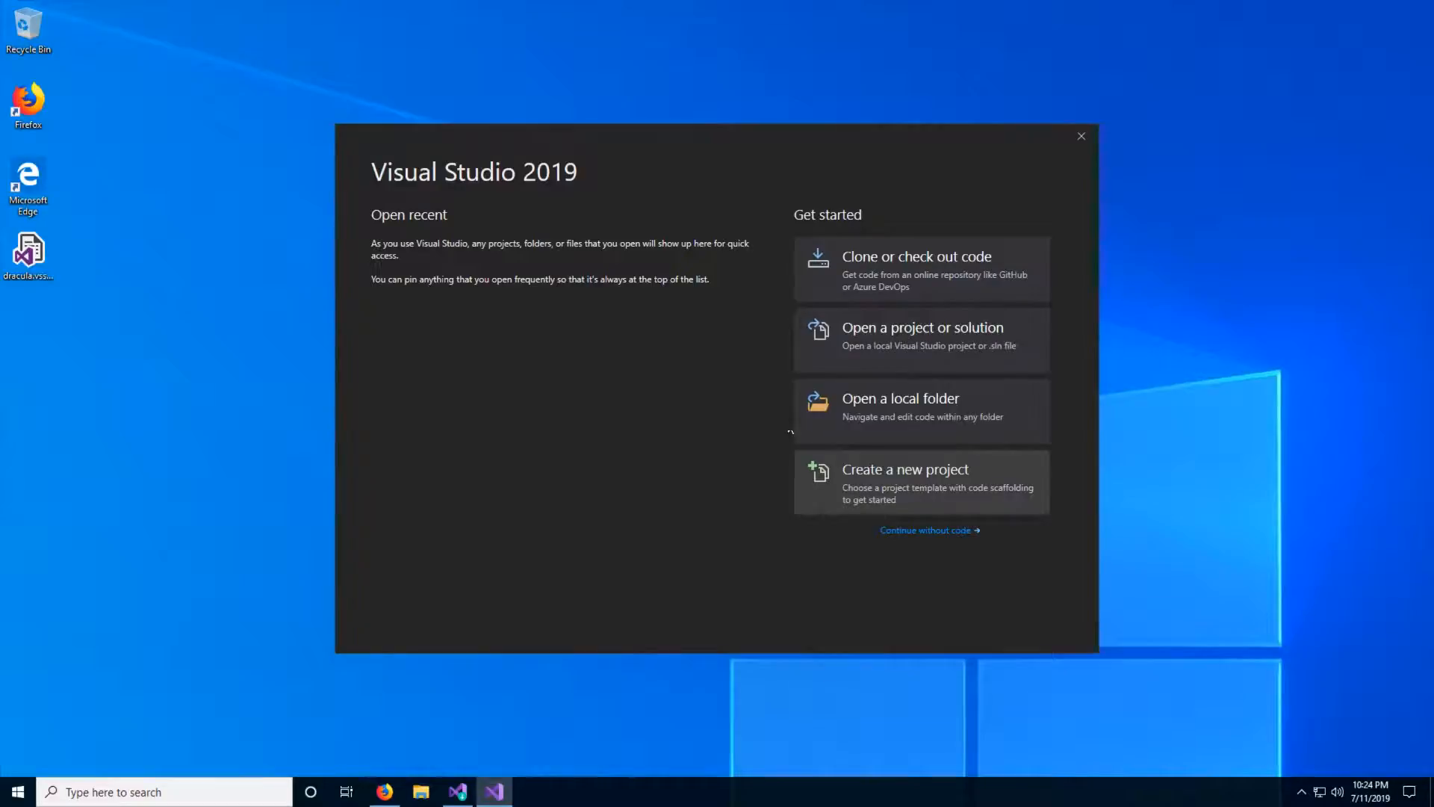
# - Create a C++ Empty Project named Project1 in the default location and restore the Visual Studio window to a smaller size
pyautogui.moveTo(667, 153); pyautogui.dragTo(707, 118)
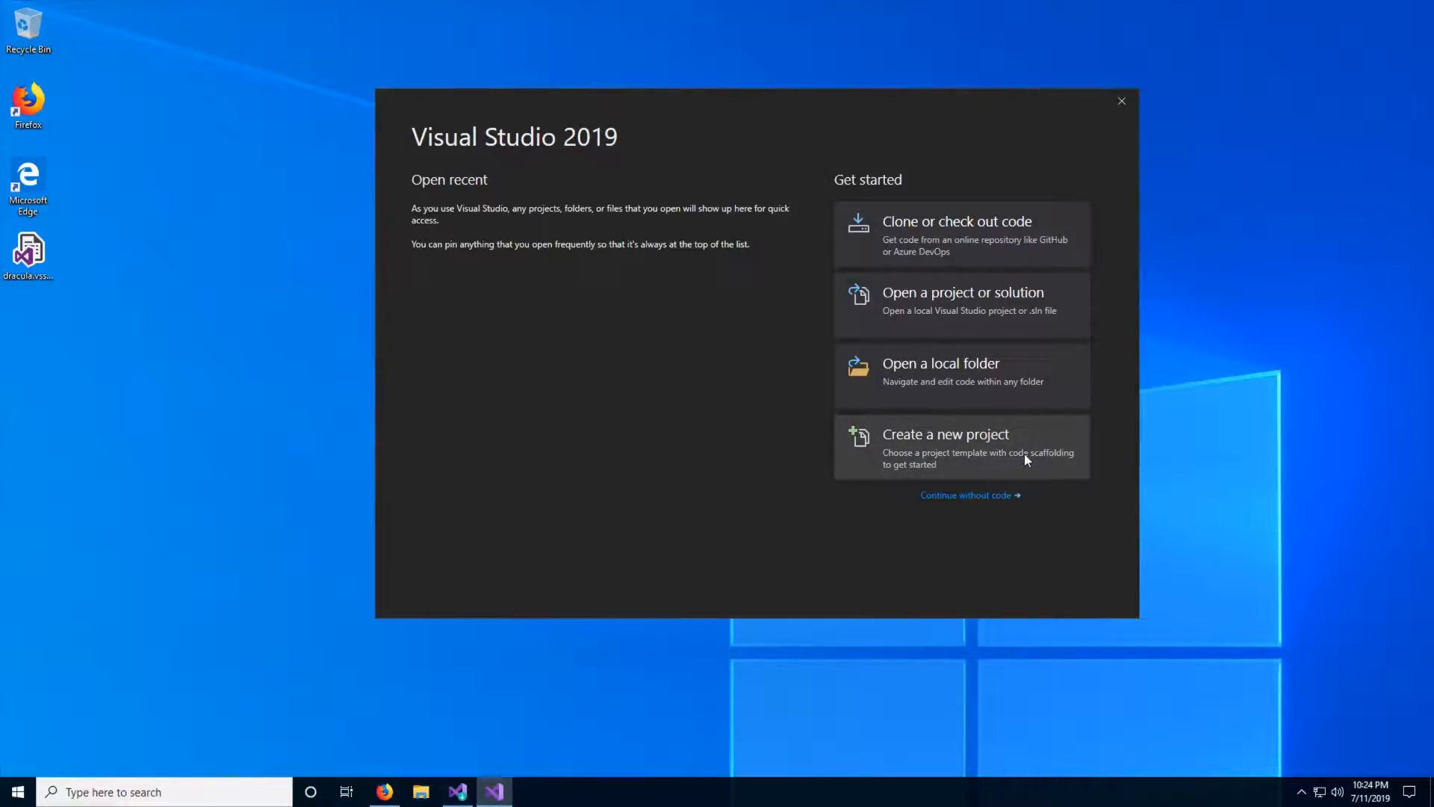
pyautogui.click(961, 442)
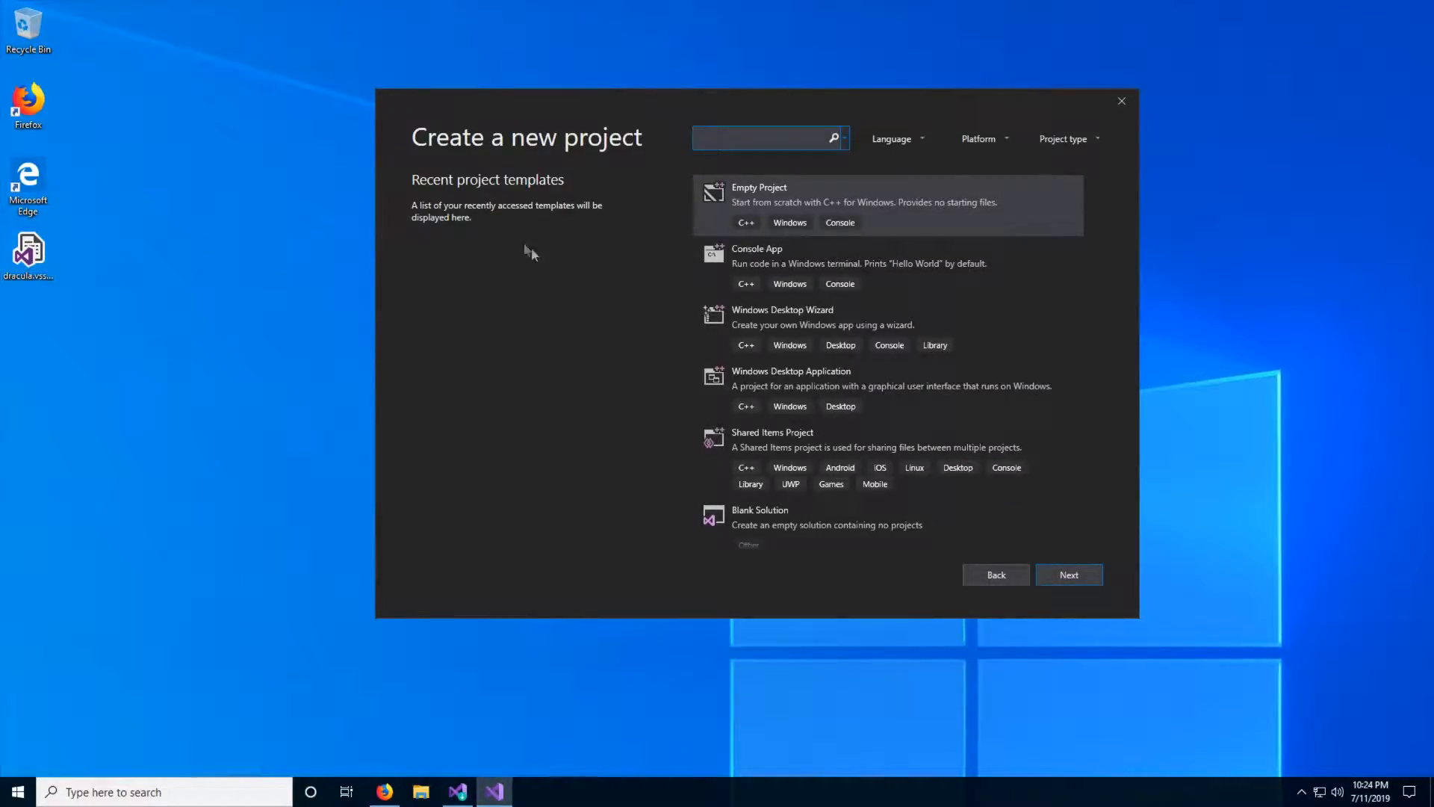
pyautogui.click(891, 226)
pyautogui.click(1069, 575)
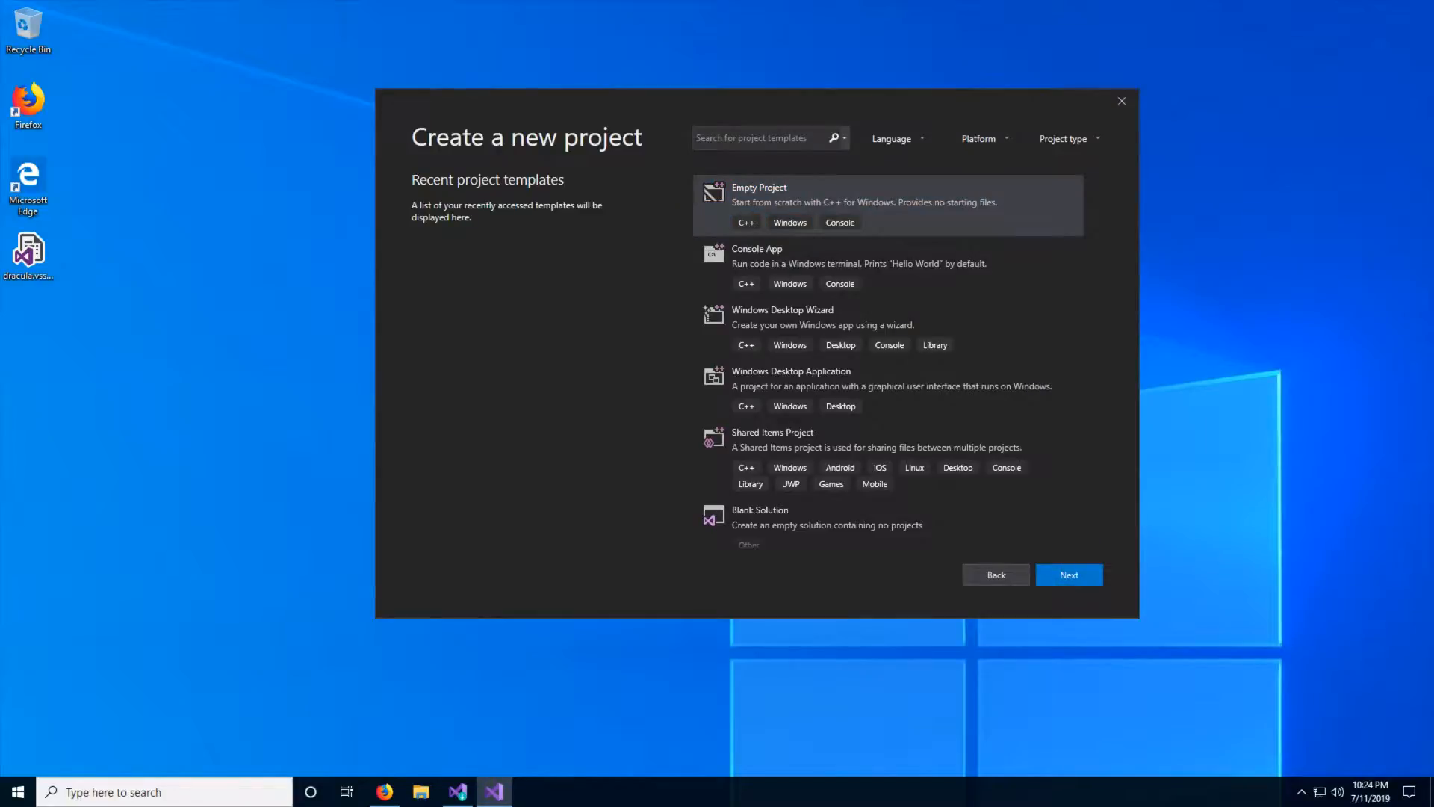
pyautogui.click(511, 239)
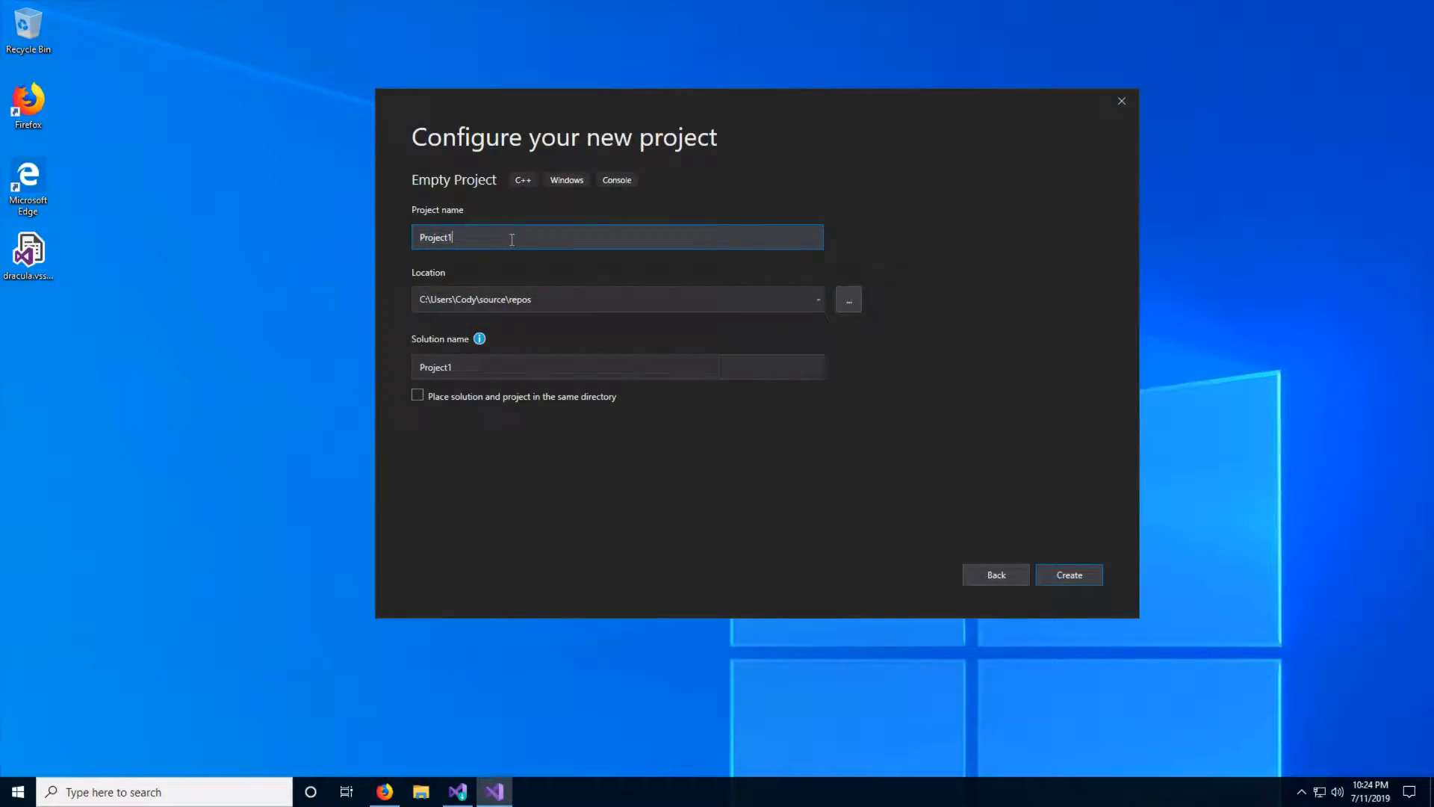
pyautogui.click(1050, 581)
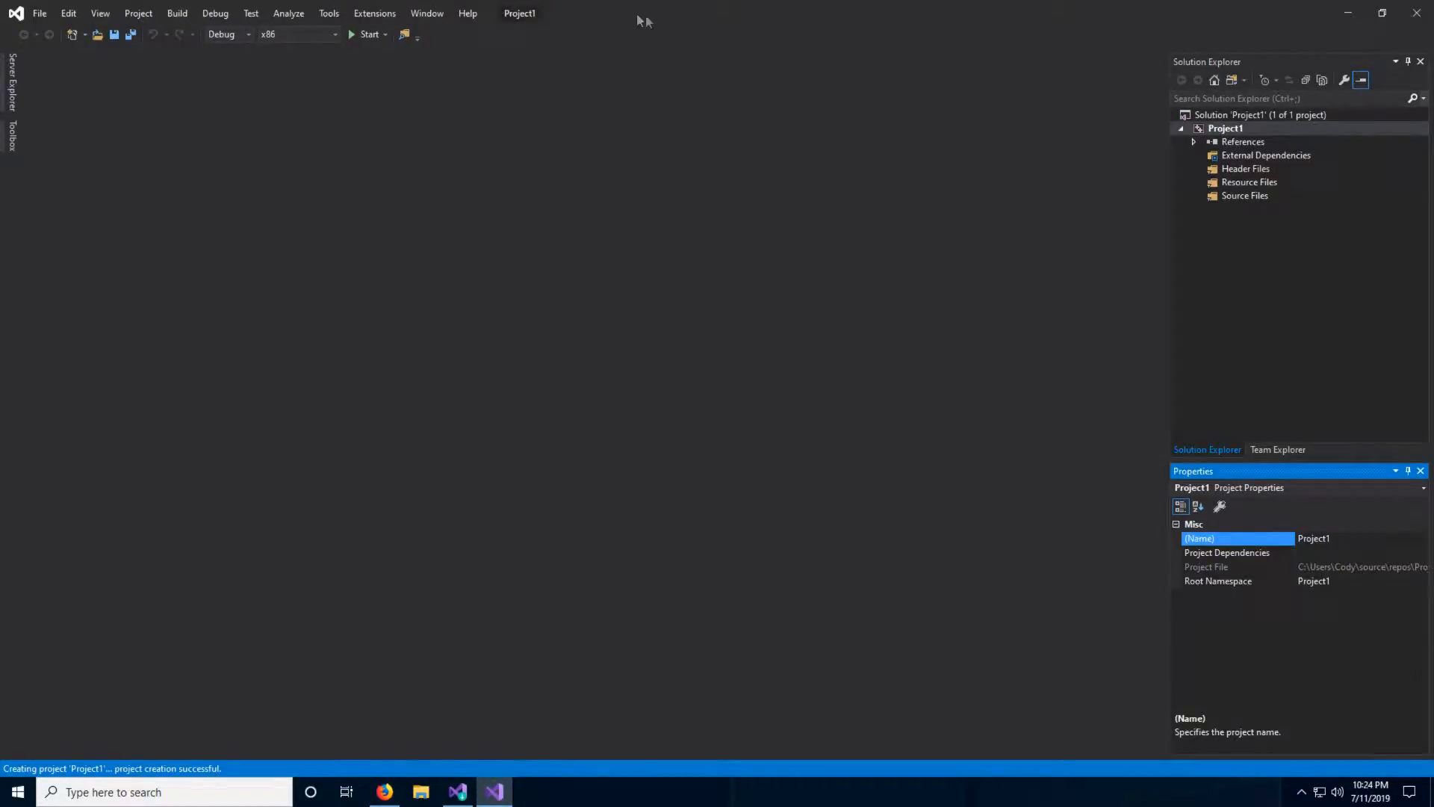
pyautogui.moveTo(522, 14); pyautogui.dragTo(614, 50)
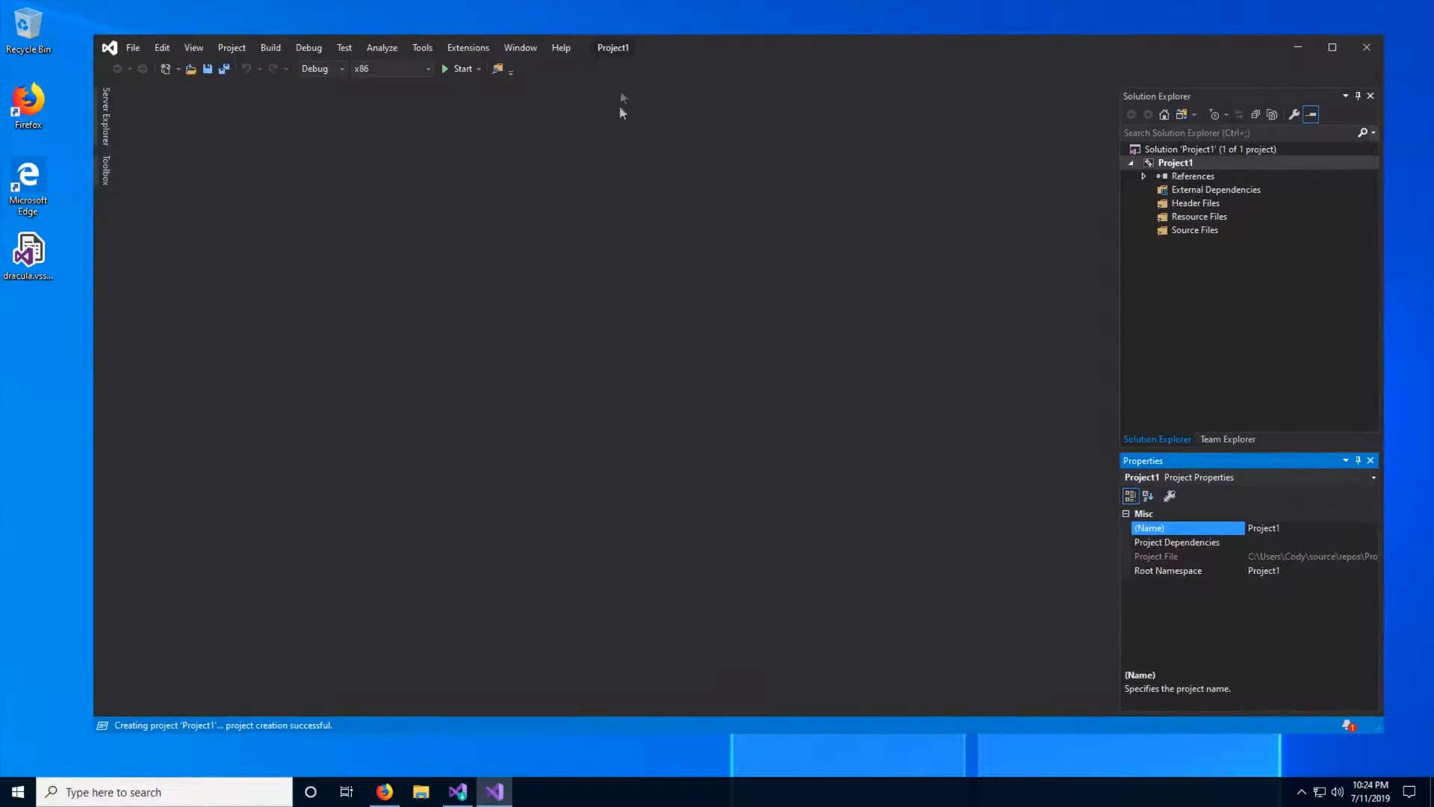
pyautogui.rightClick(1214, 229)
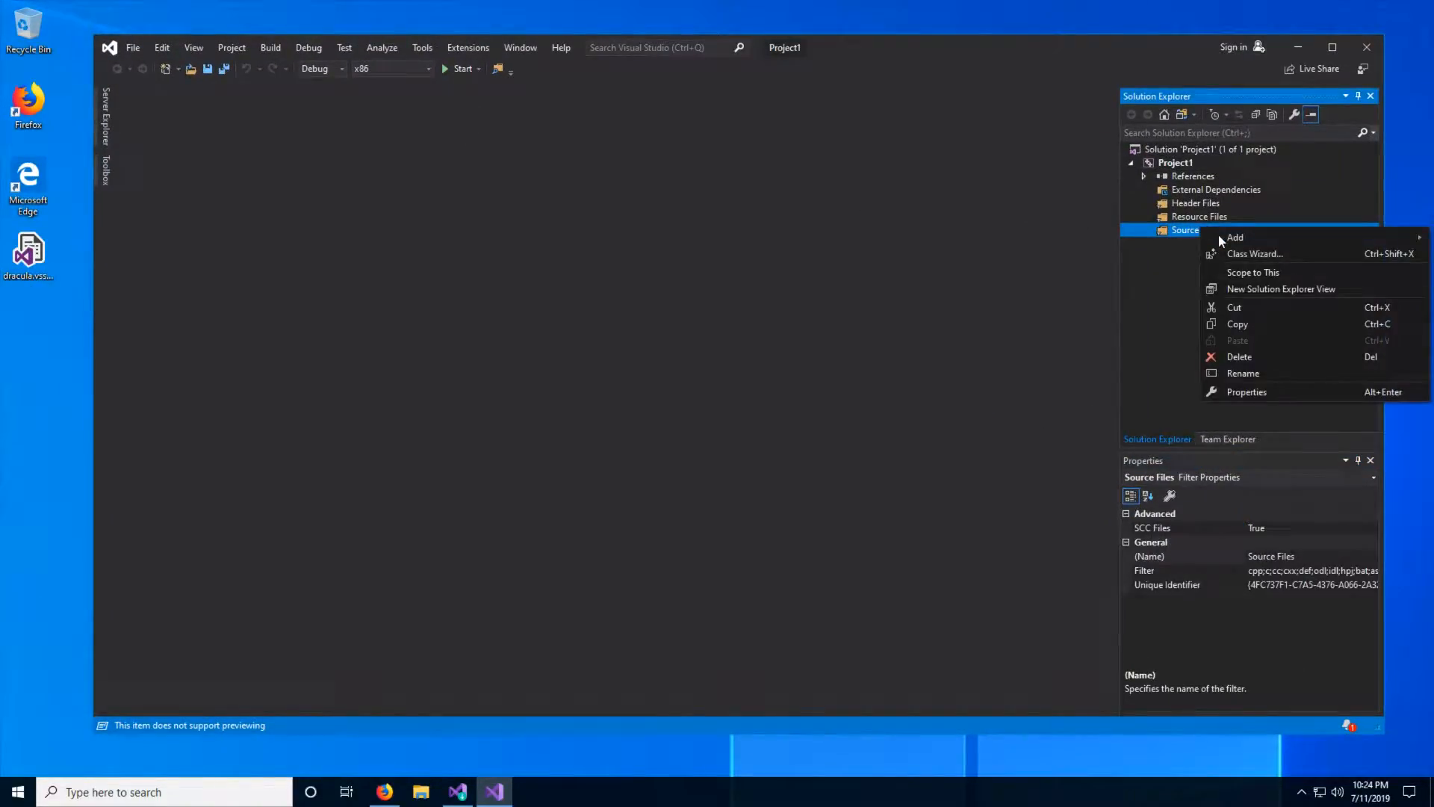
pyautogui.moveTo(1218, 234)
pyautogui.click(1153, 241)
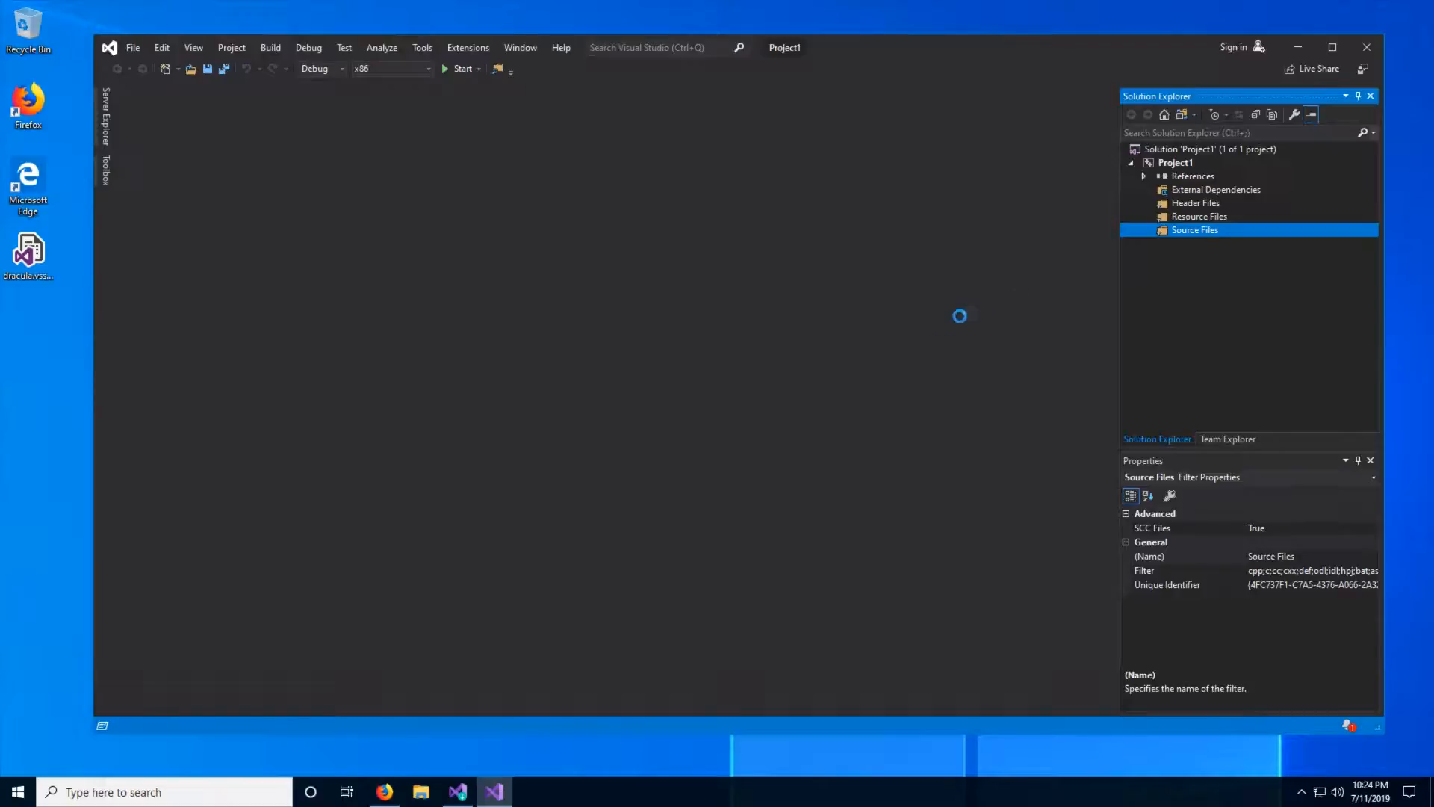
pyautogui.click(1052, 610)
# - Add a new C++ file named Source.cpp to the project's Source Files folder
pyautogui.rightClick(1163, 230)
pyautogui.moveTo(1182, 239)
pyautogui.click(1050, 236)
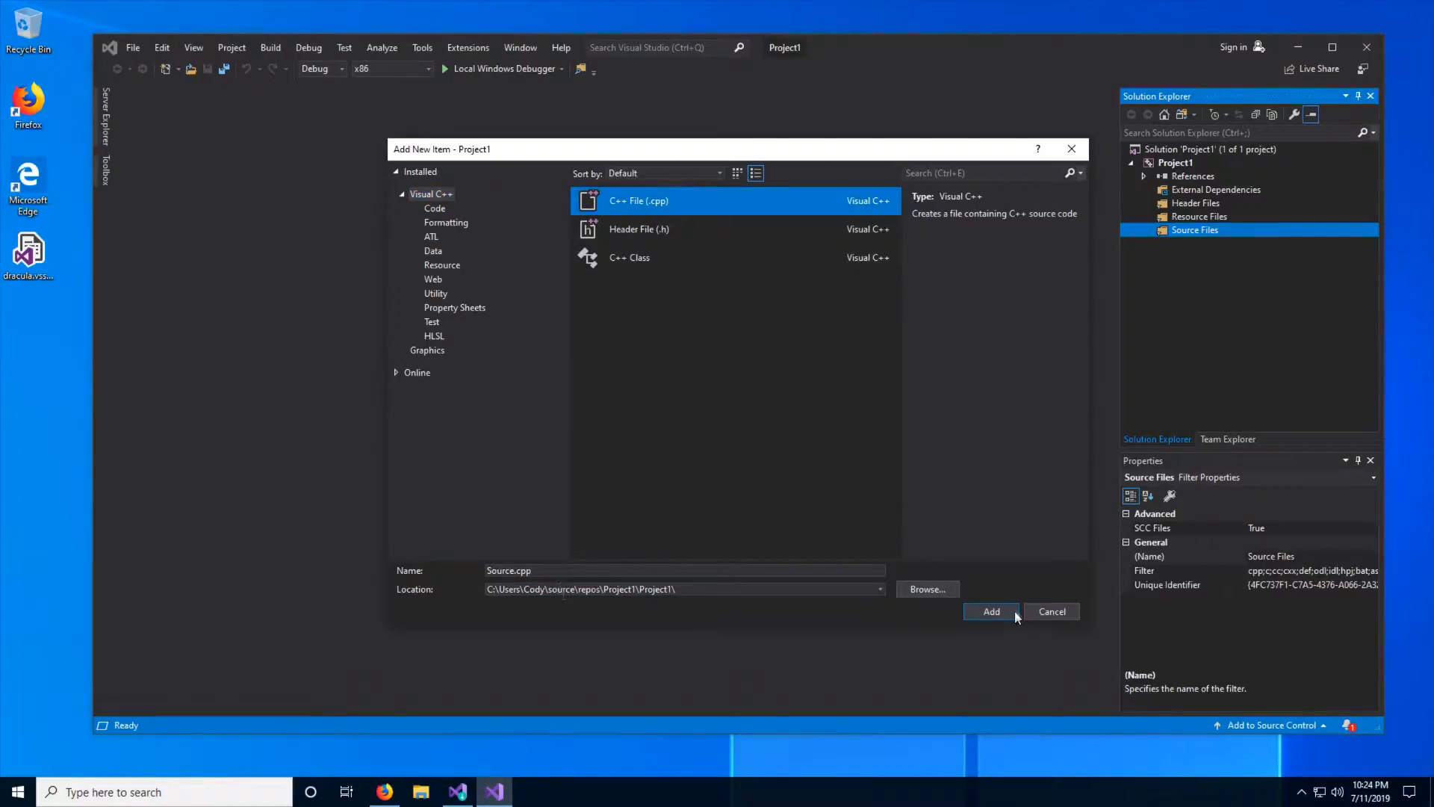
pyautogui.click(1013, 612)
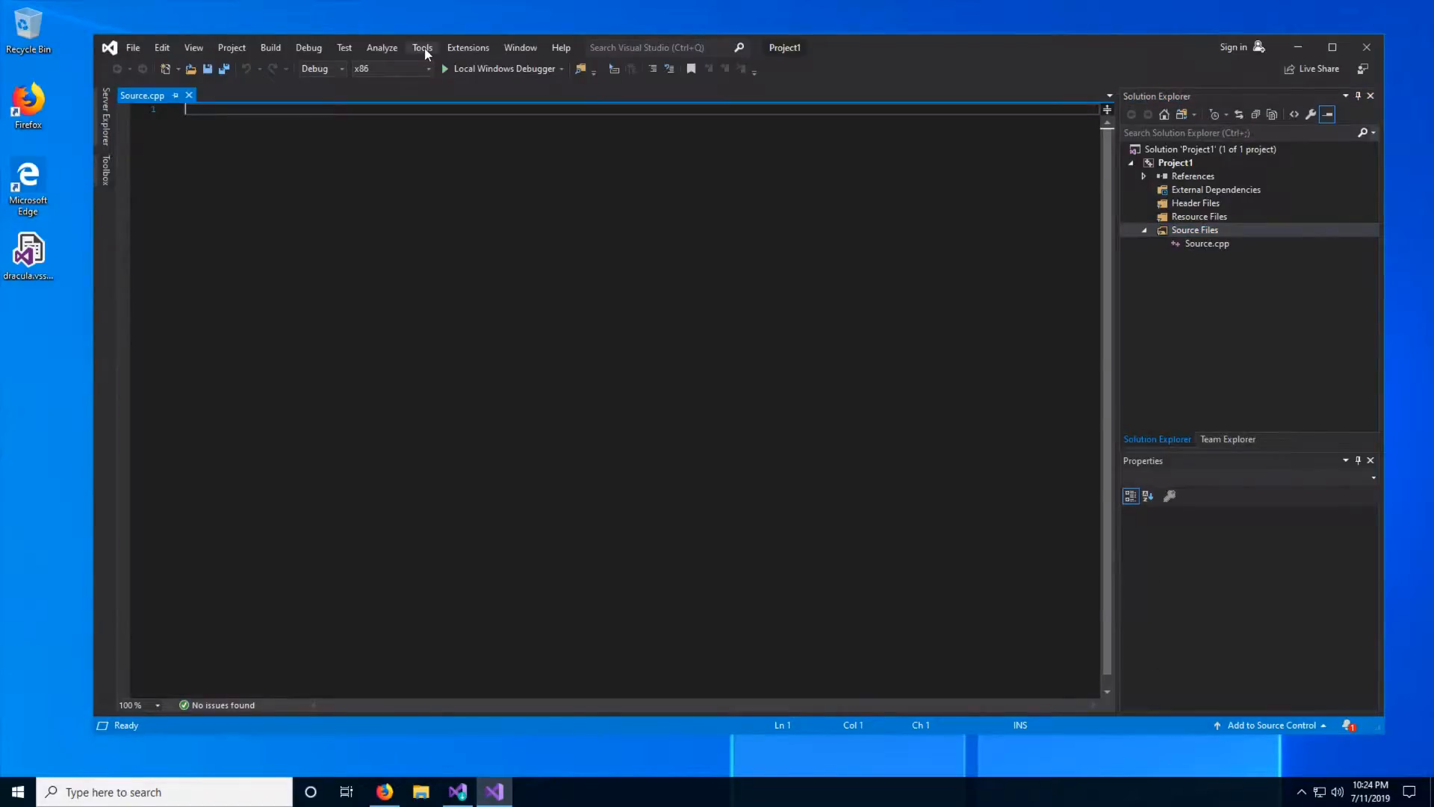
# - Start the Import and Export Settings Wizard to import selected environment settings, overwriting the current settings without saving them
pyautogui.click(423, 51)
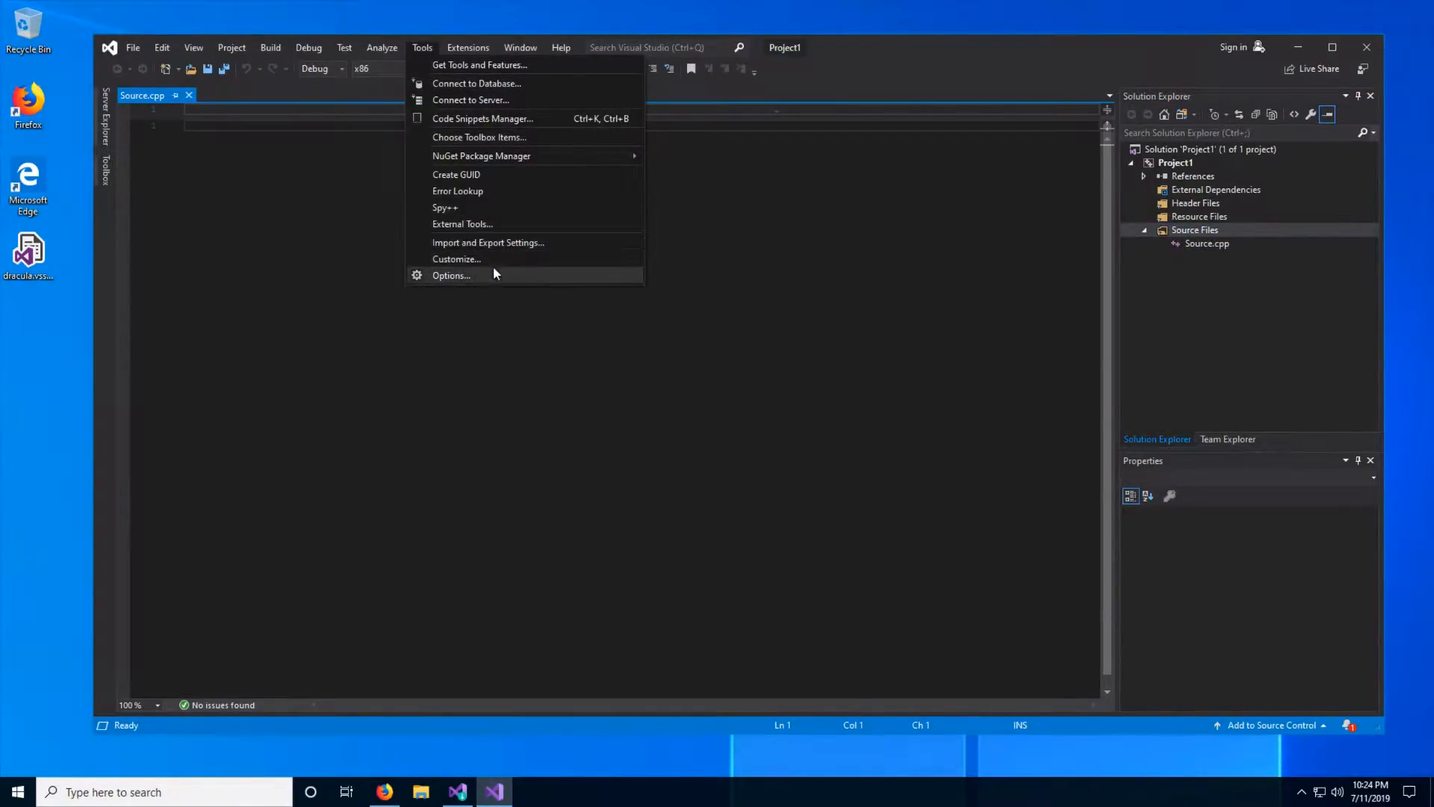
pyautogui.click(496, 243)
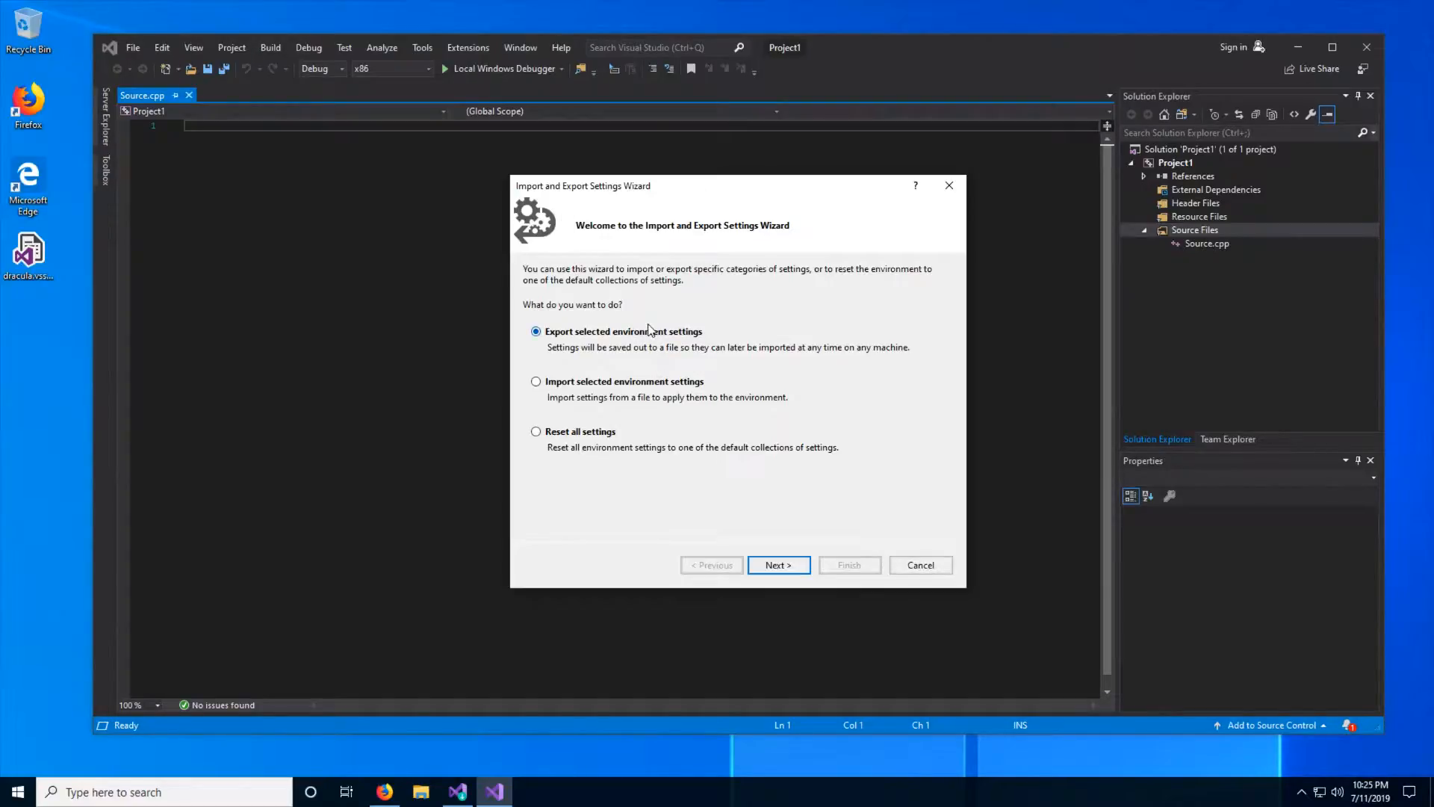
pyautogui.click(581, 385)
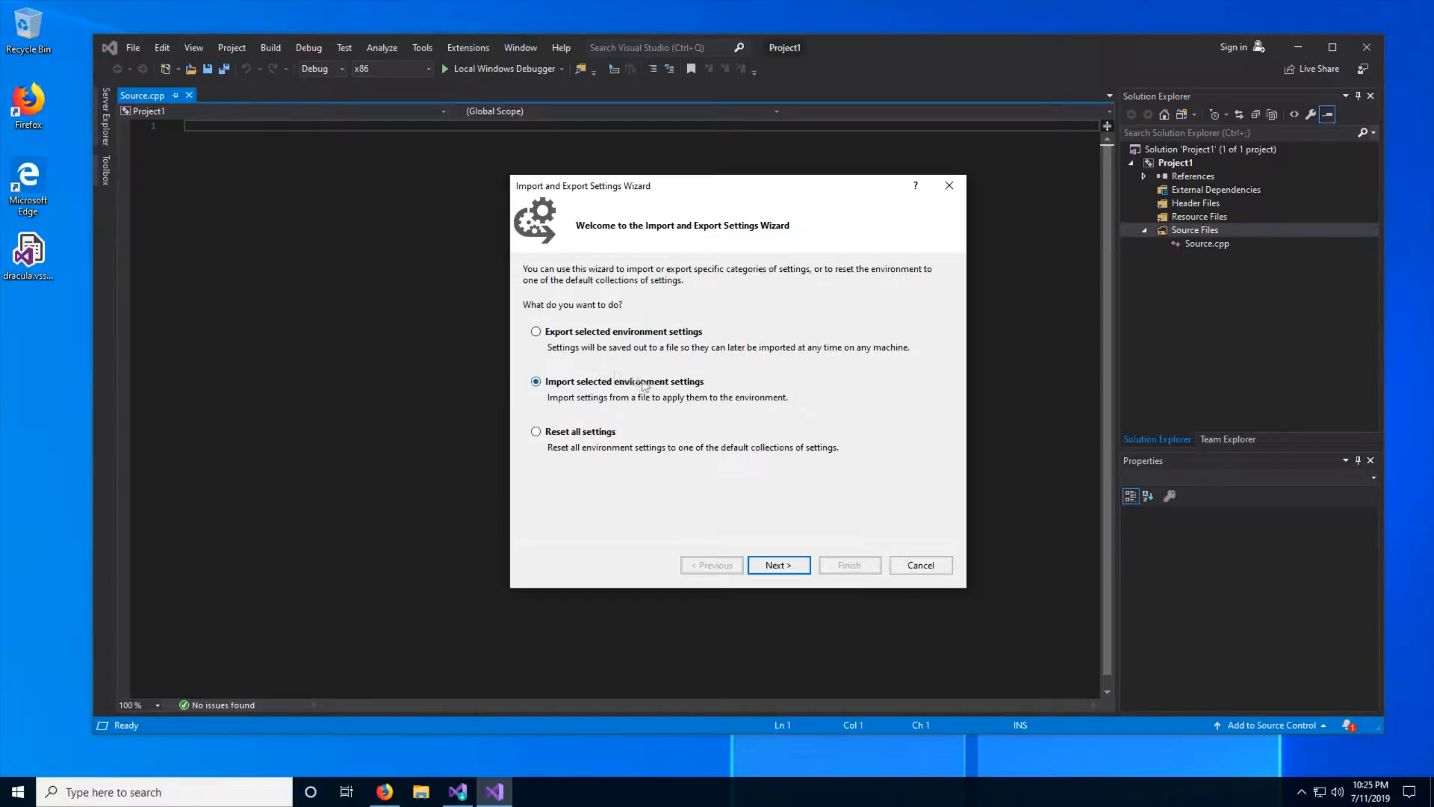
pyautogui.click(608, 333)
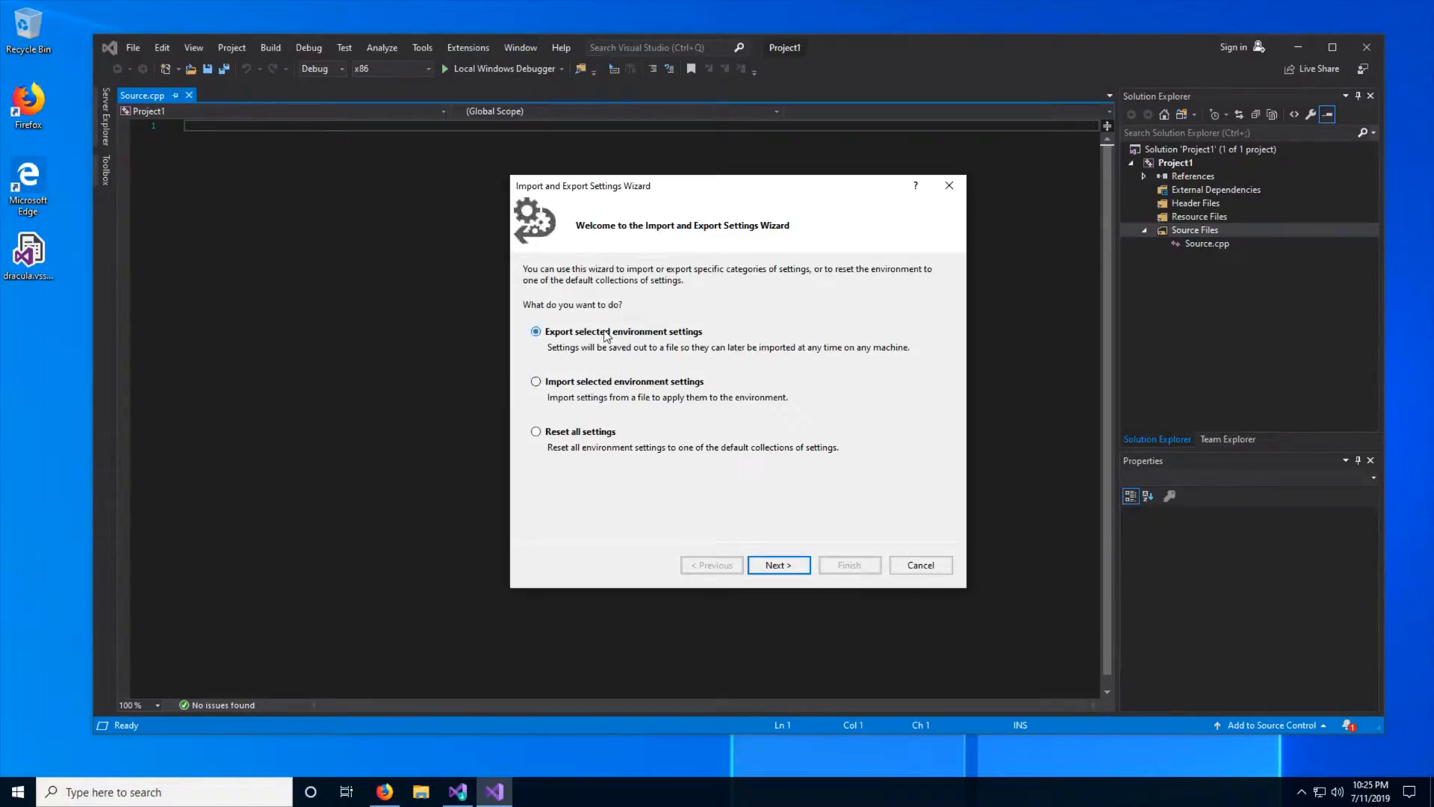
pyautogui.click(49, 289)
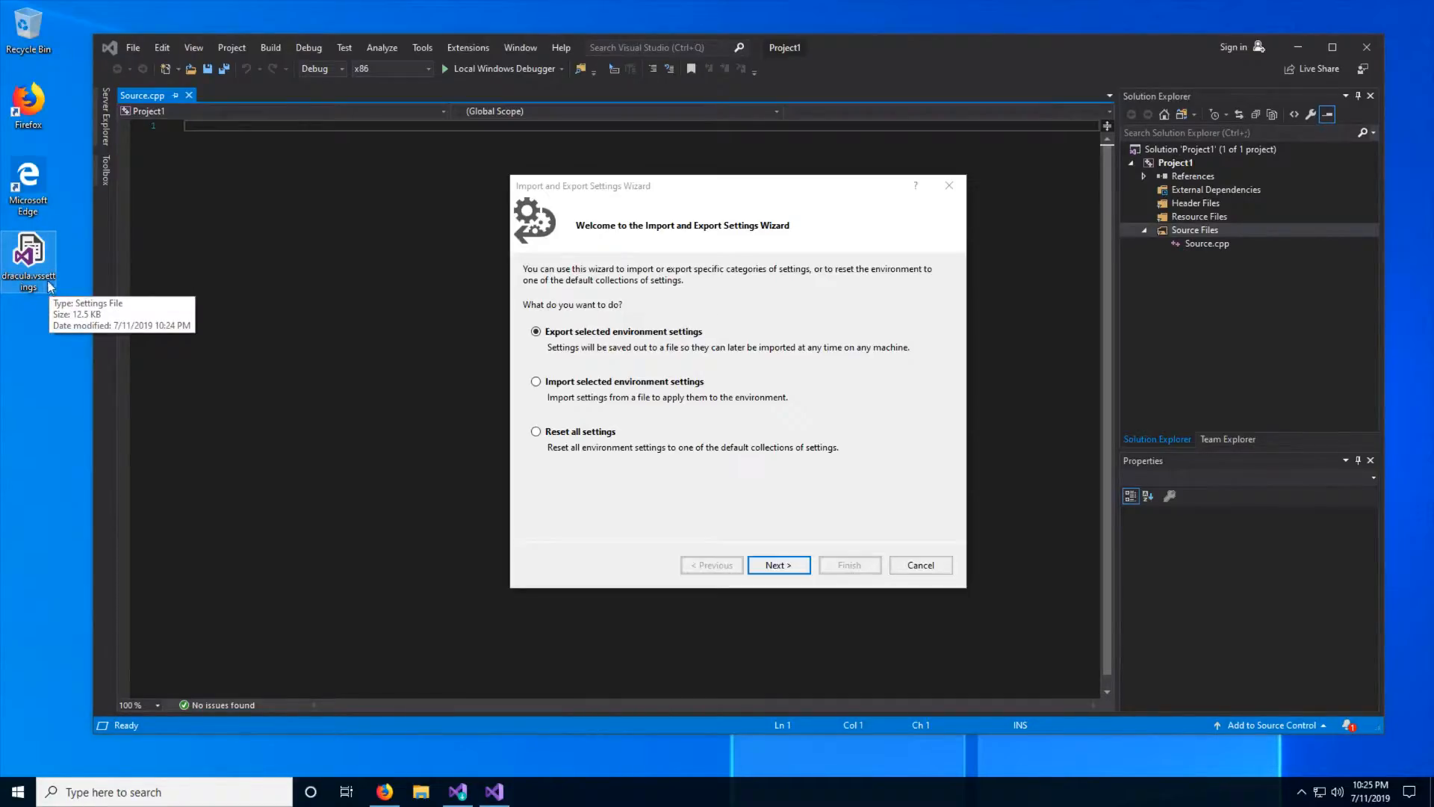
pyautogui.click(41, 324)
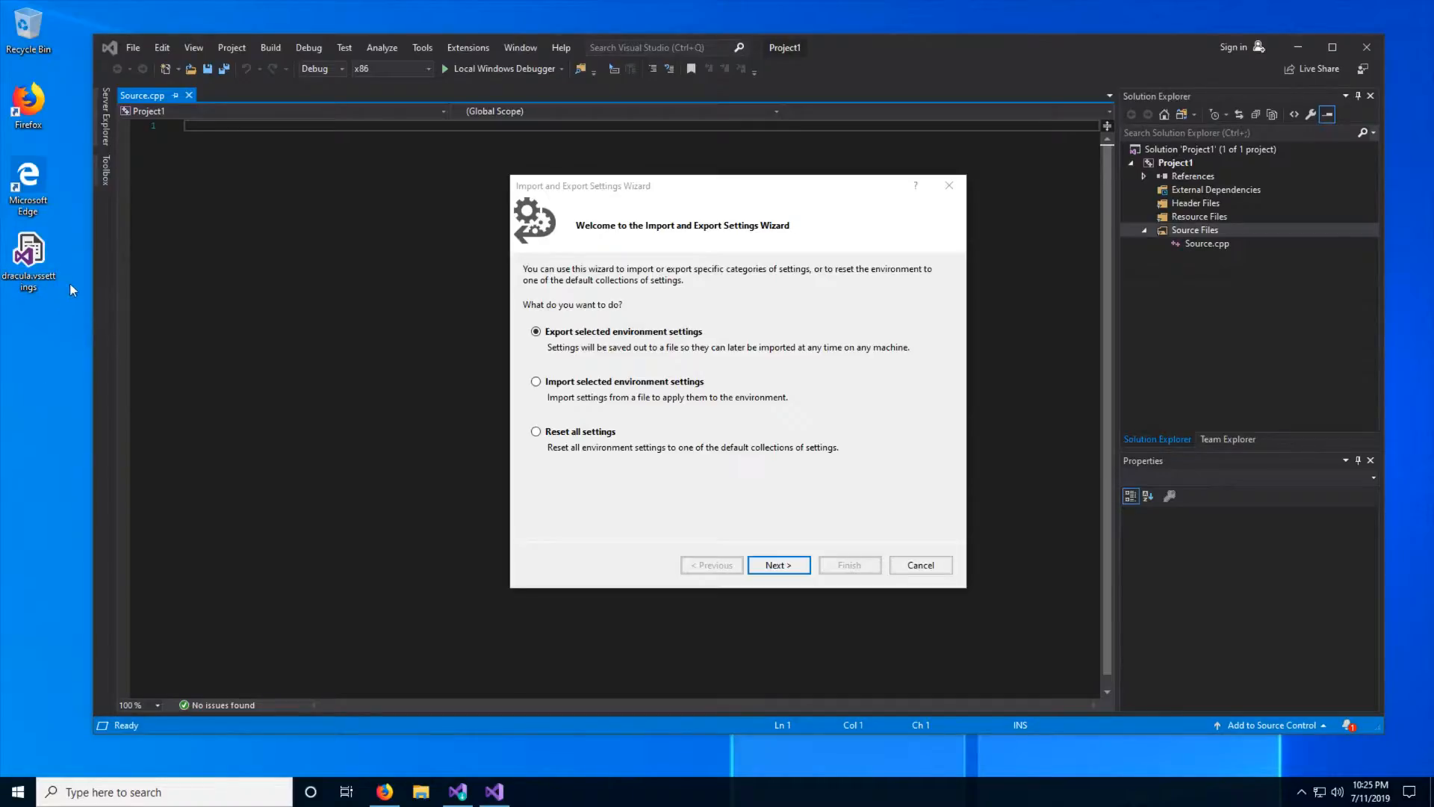
pyautogui.click(601, 384)
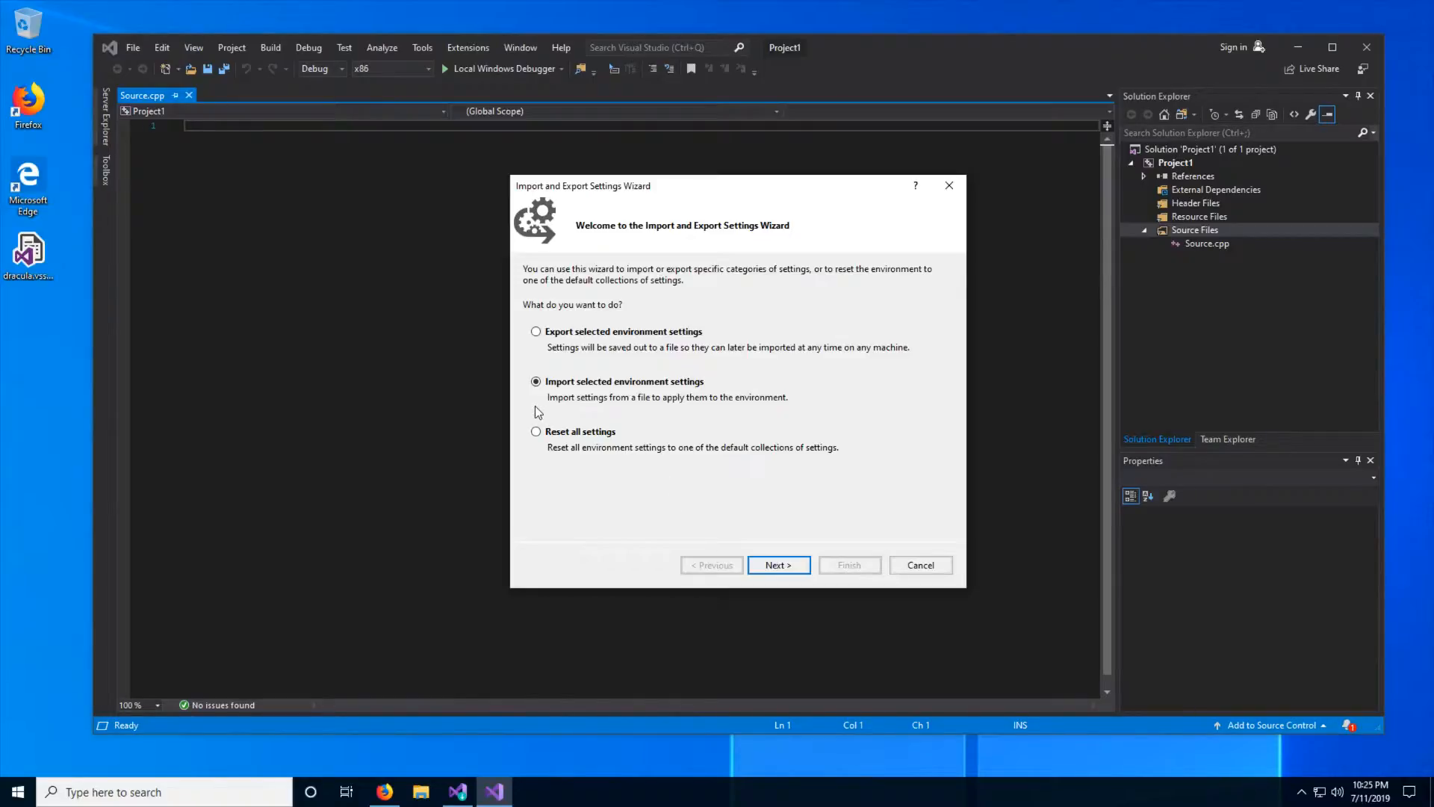
pyautogui.click(777, 564)
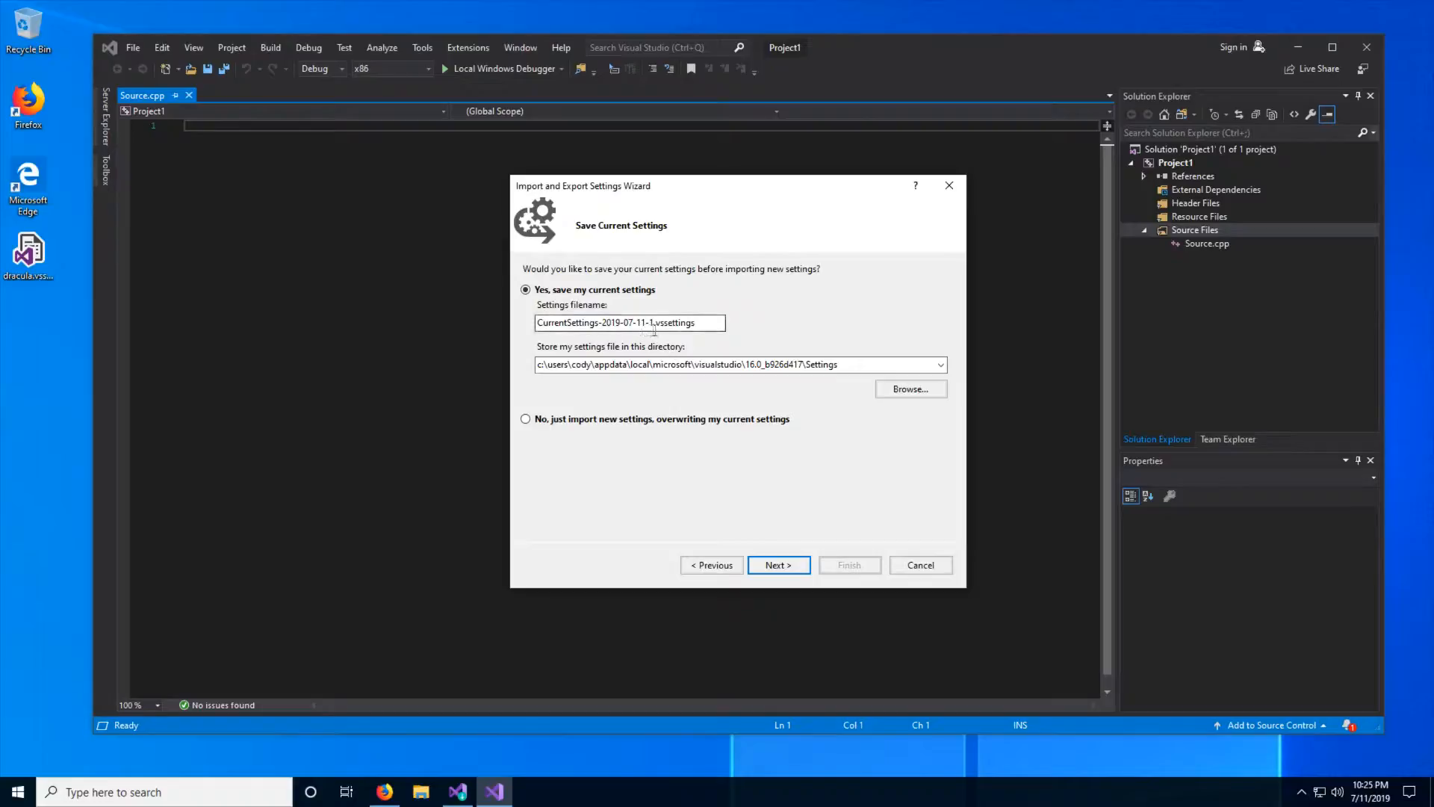
pyautogui.click(663, 422)
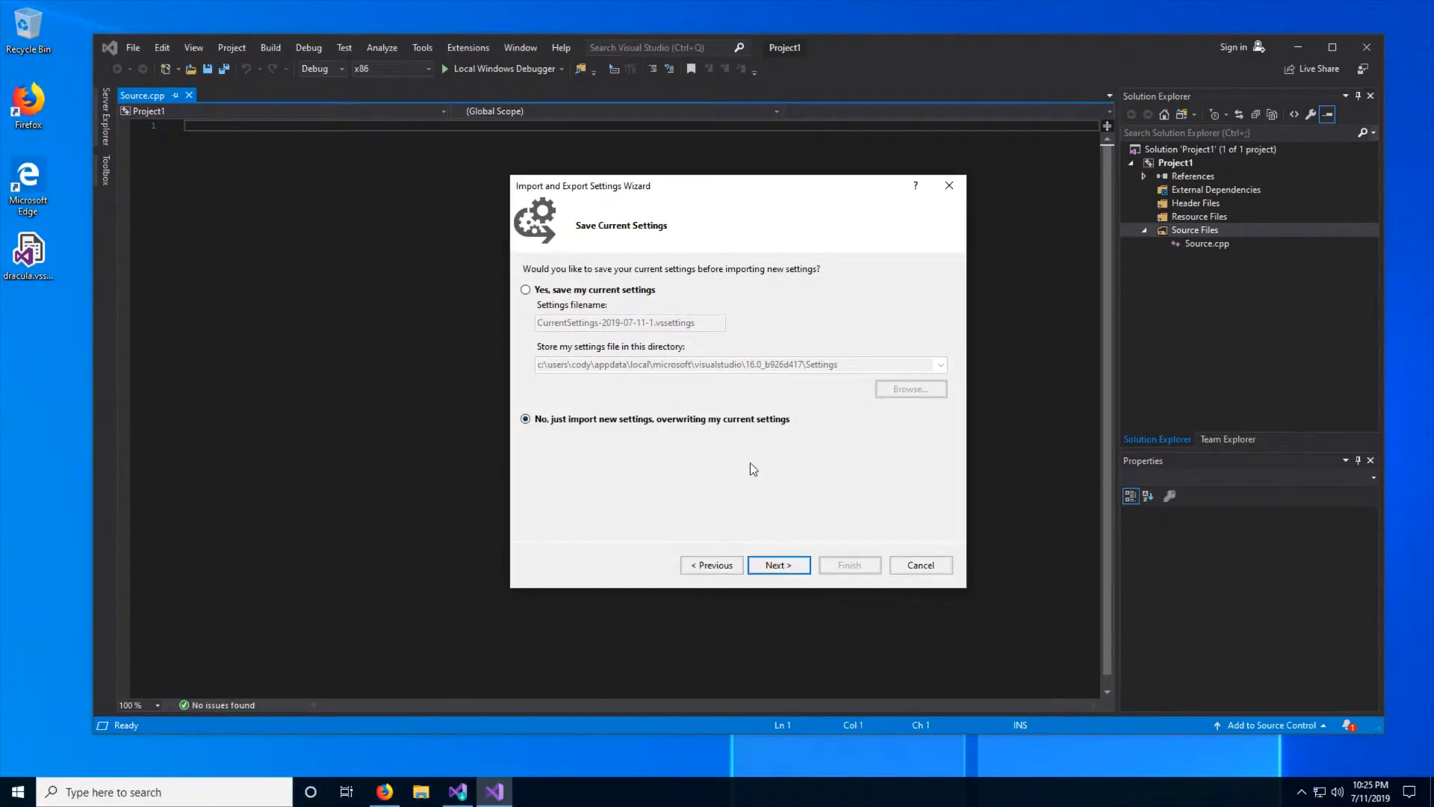
pyautogui.click(788, 573)
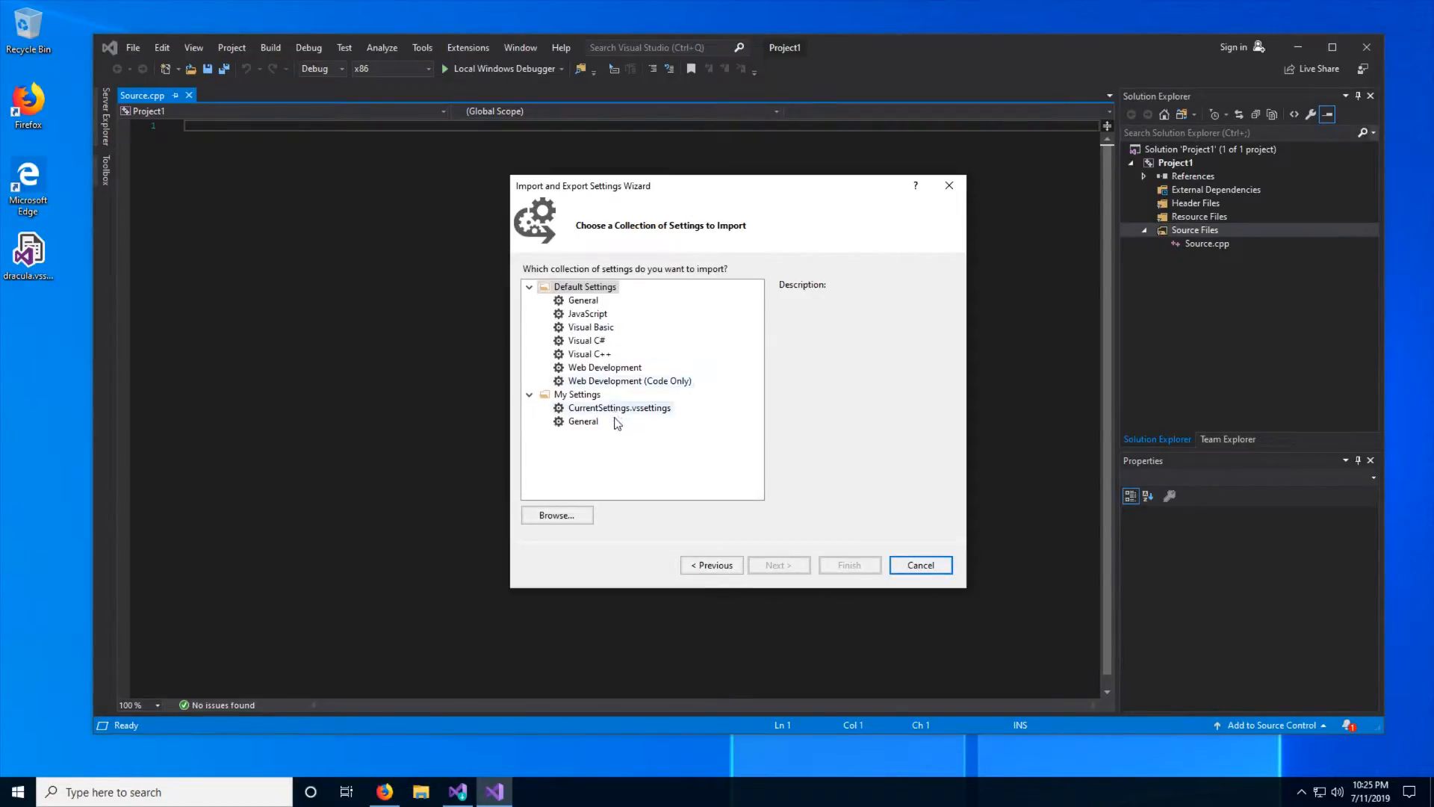
# - Choose dracula.vssettings from the desktop as the settings collection, import all its settings, and close the wizard
pyautogui.click(571, 512)
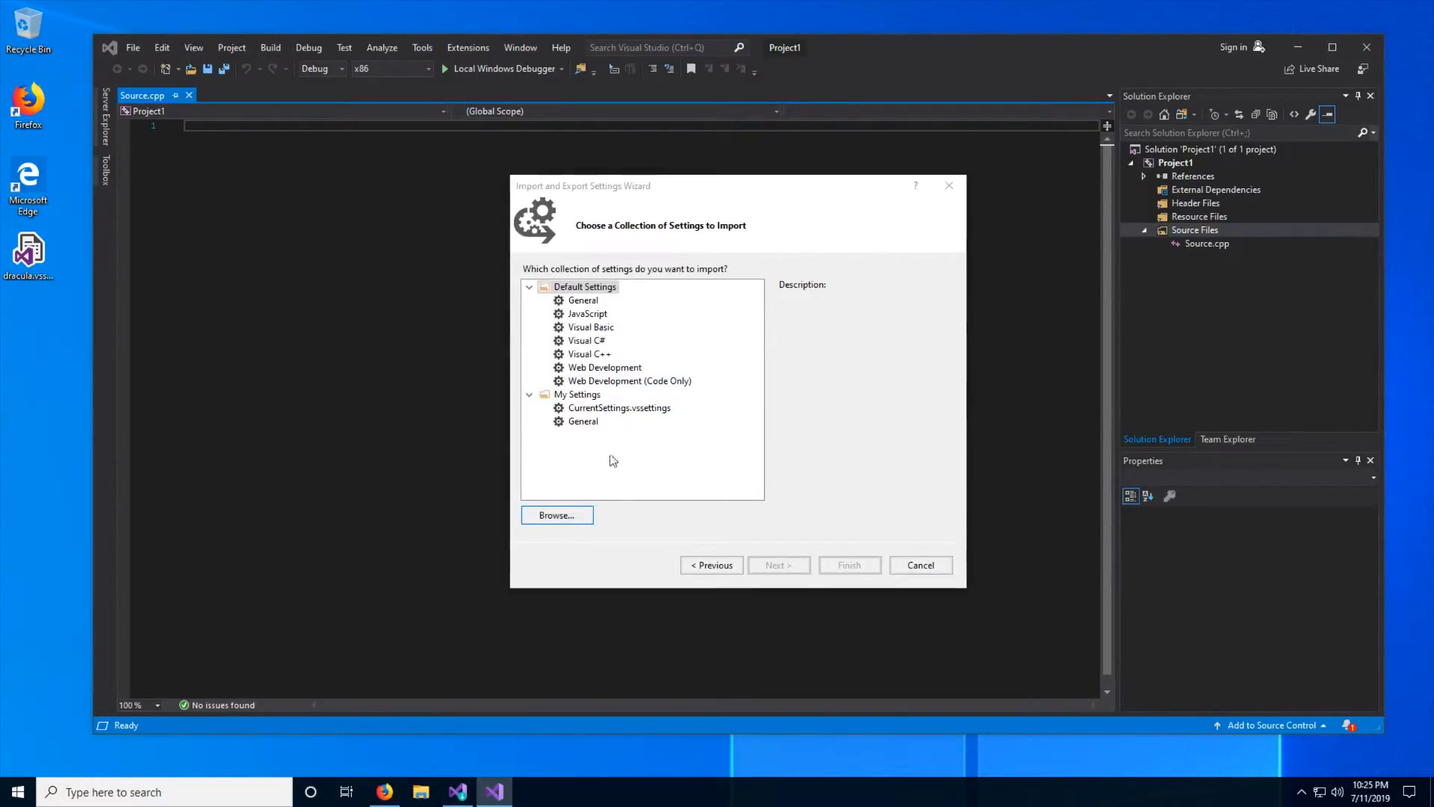
pyautogui.click(572, 309)
pyautogui.click(735, 305)
pyautogui.doubleClick(734, 302)
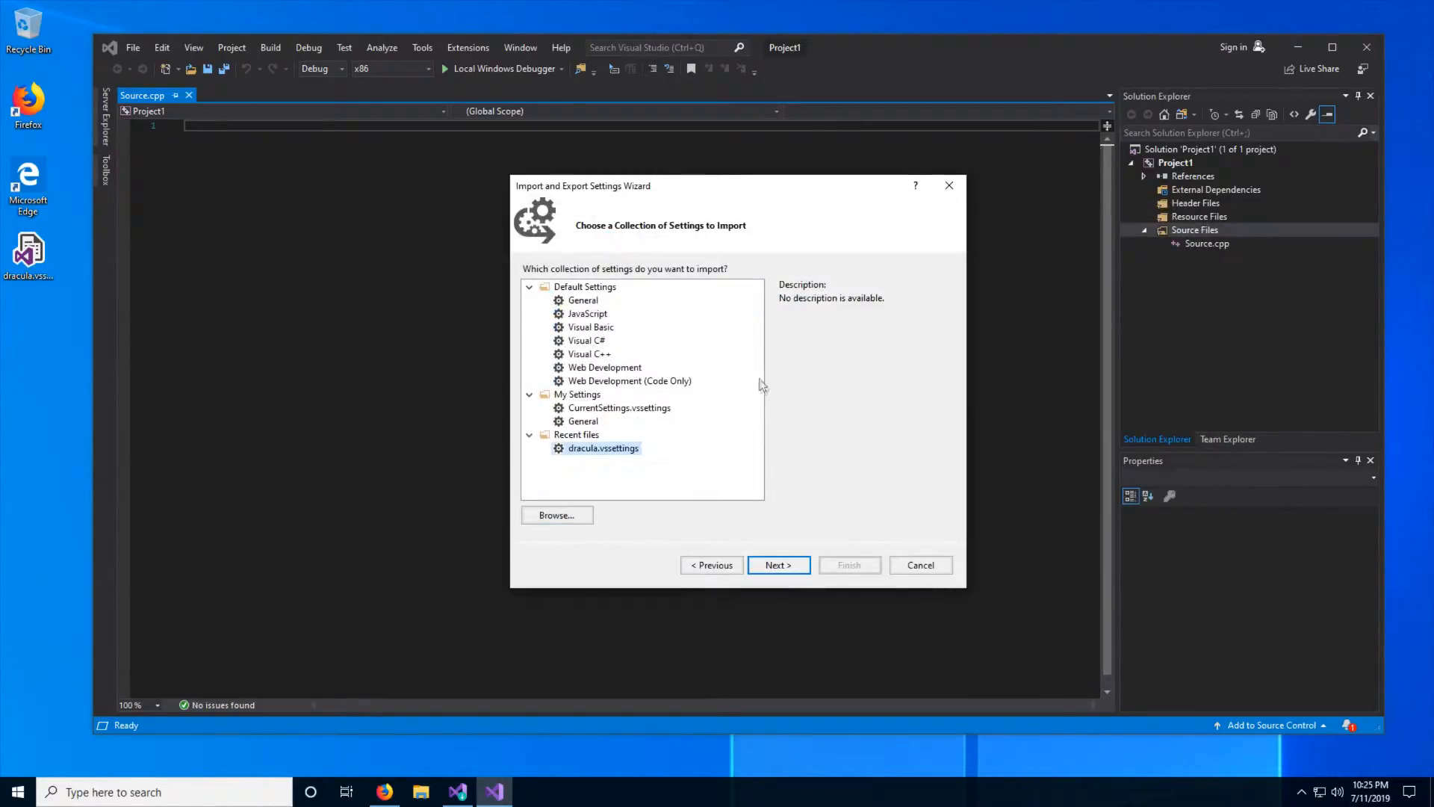
pyautogui.click(791, 566)
pyautogui.click(713, 566)
pyautogui.click(777, 566)
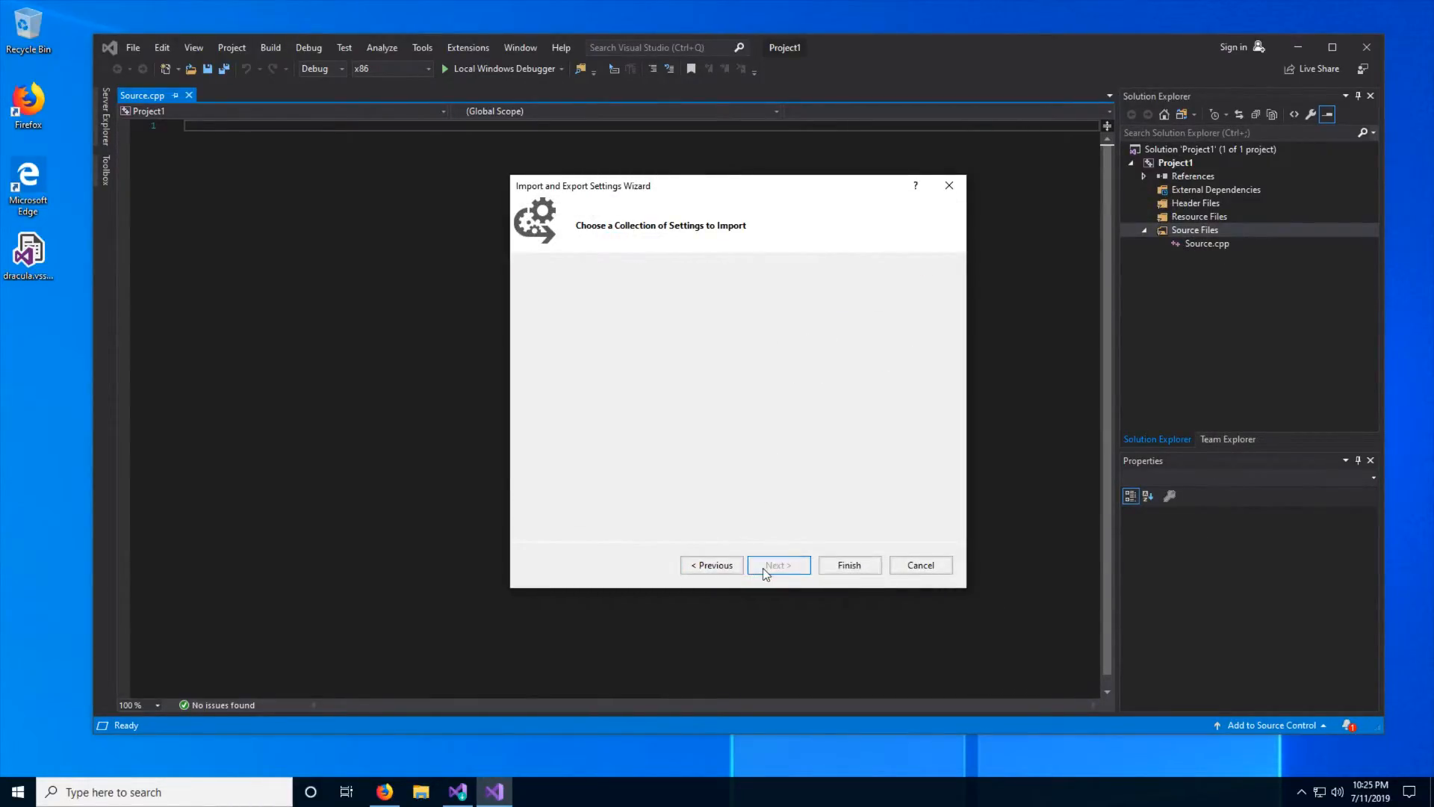
pyautogui.click(848, 565)
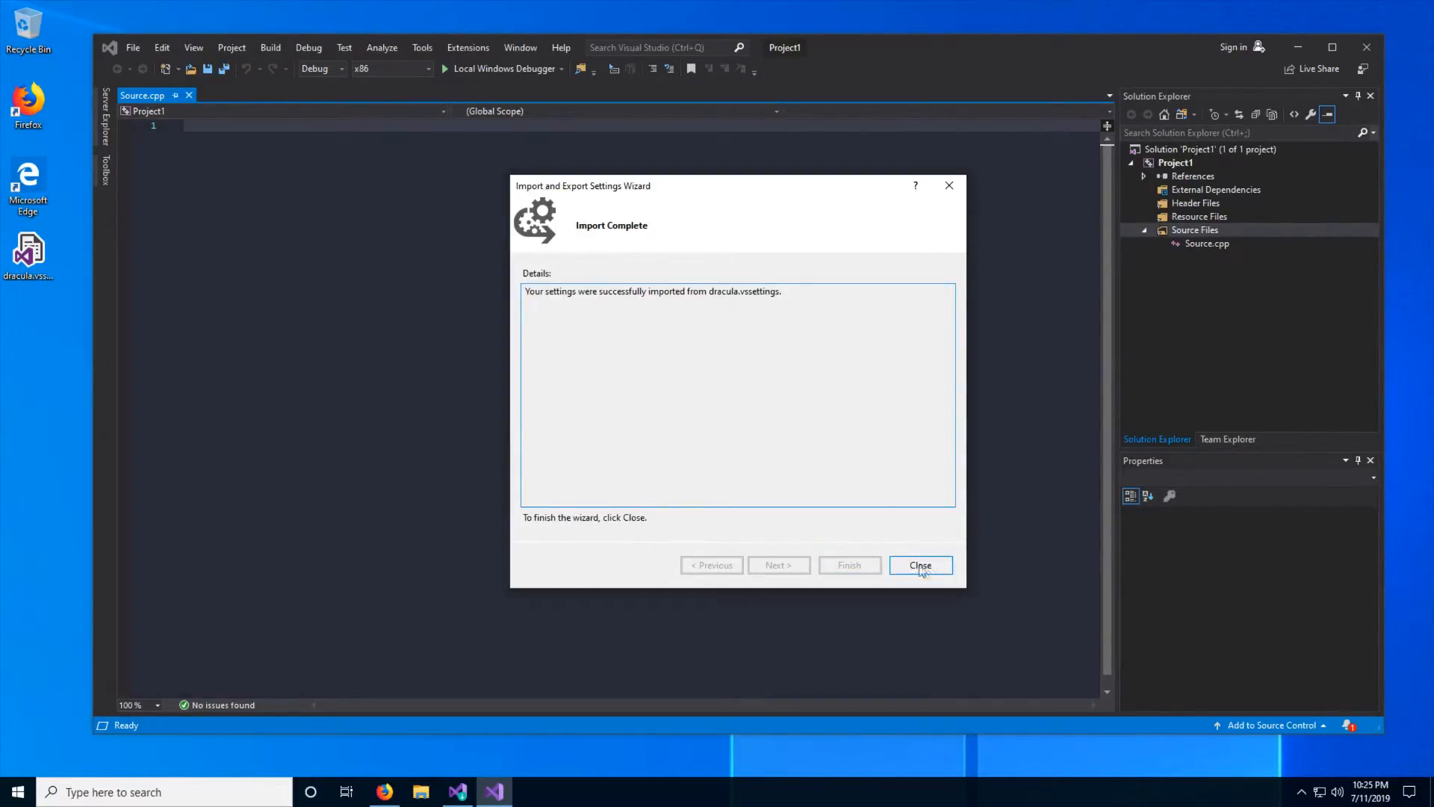
pyautogui.click(921, 565)
# - Write an #include <iostream> line and an empty int main() function in Source.cpp, and save the file
pyautogui.write('#incl')
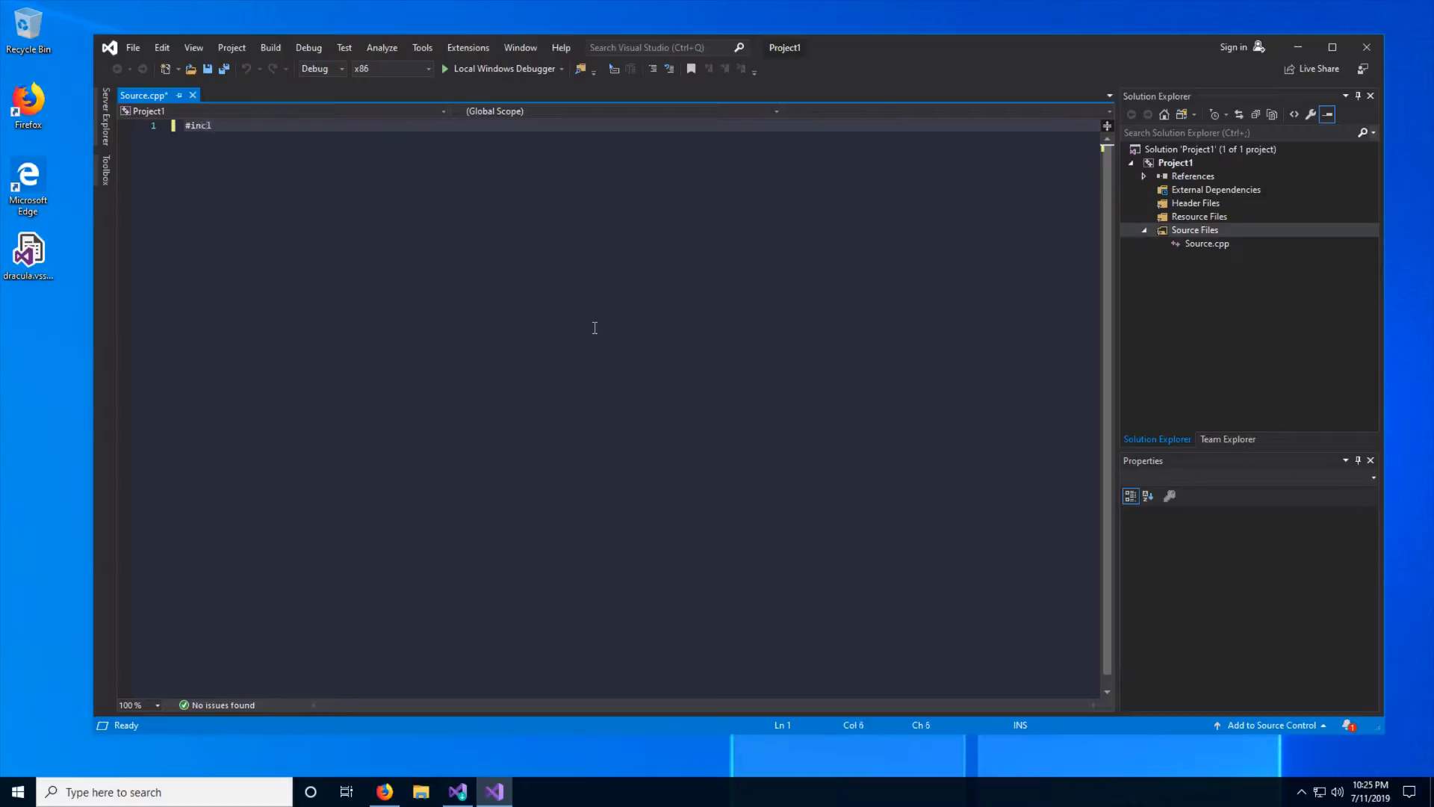
pyautogui.write('ude <iostream>')
pyautogui.press('Return')
pyautogui.press('Return')
pyautogui.write('in')
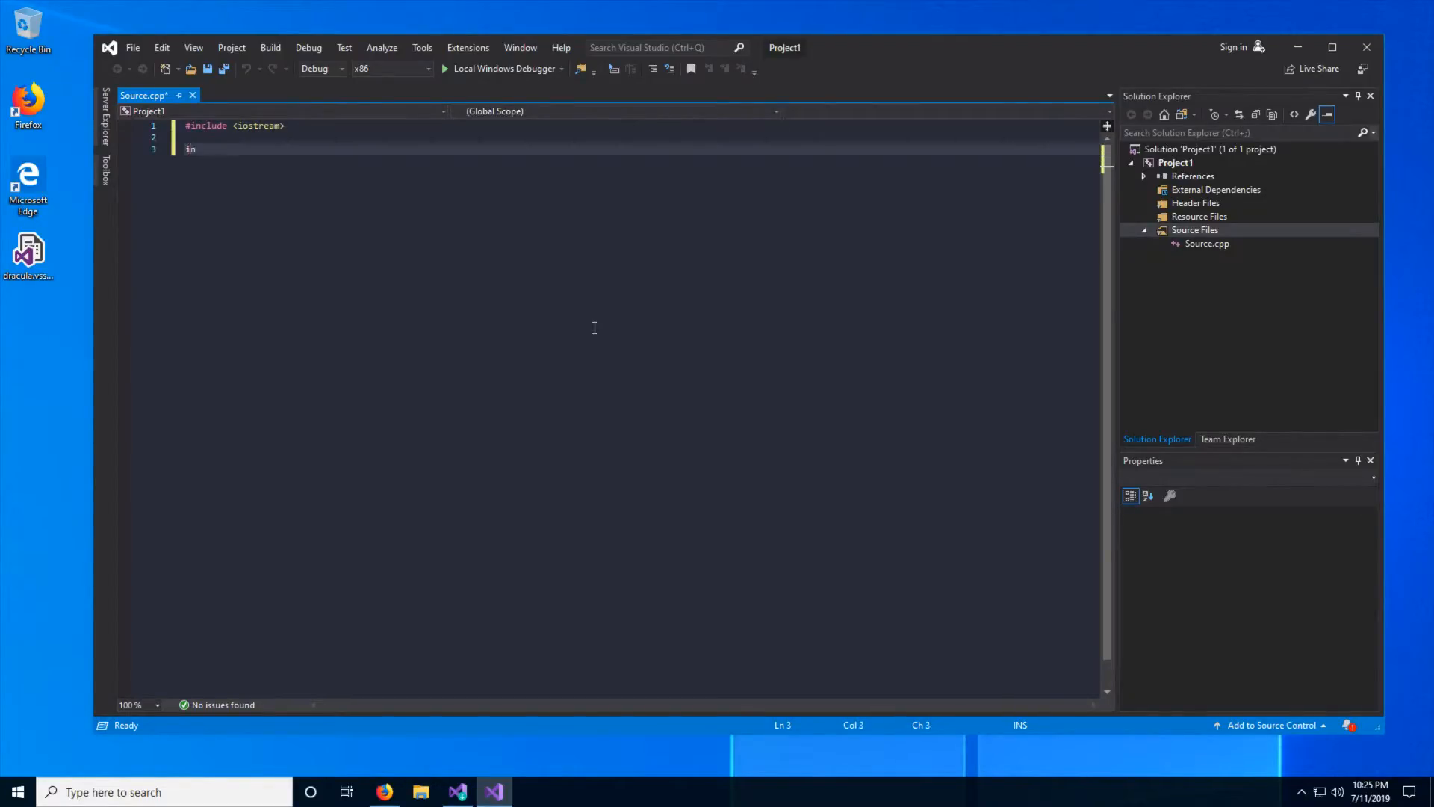
pyautogui.write('t main()')
pyautogui.press('Return')
pyautogui.write('{')
pyautogui.press('Return')
pyautogui.hotkey('ctrl', 's')
pyautogui.press('Down')
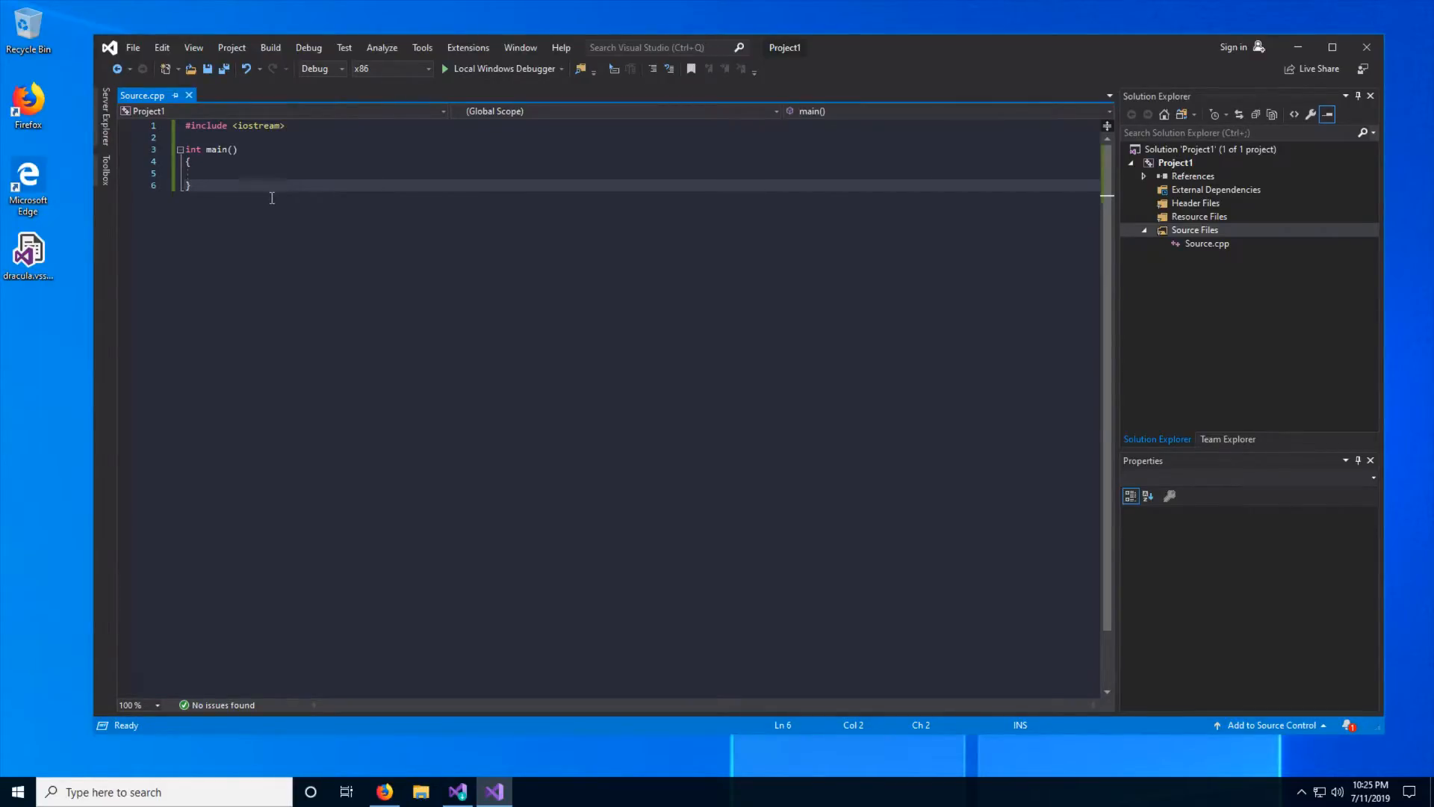
pyautogui.click(267, 173)
pyautogui.moveTo(242, 204); pyautogui.dragTo(169, 122)
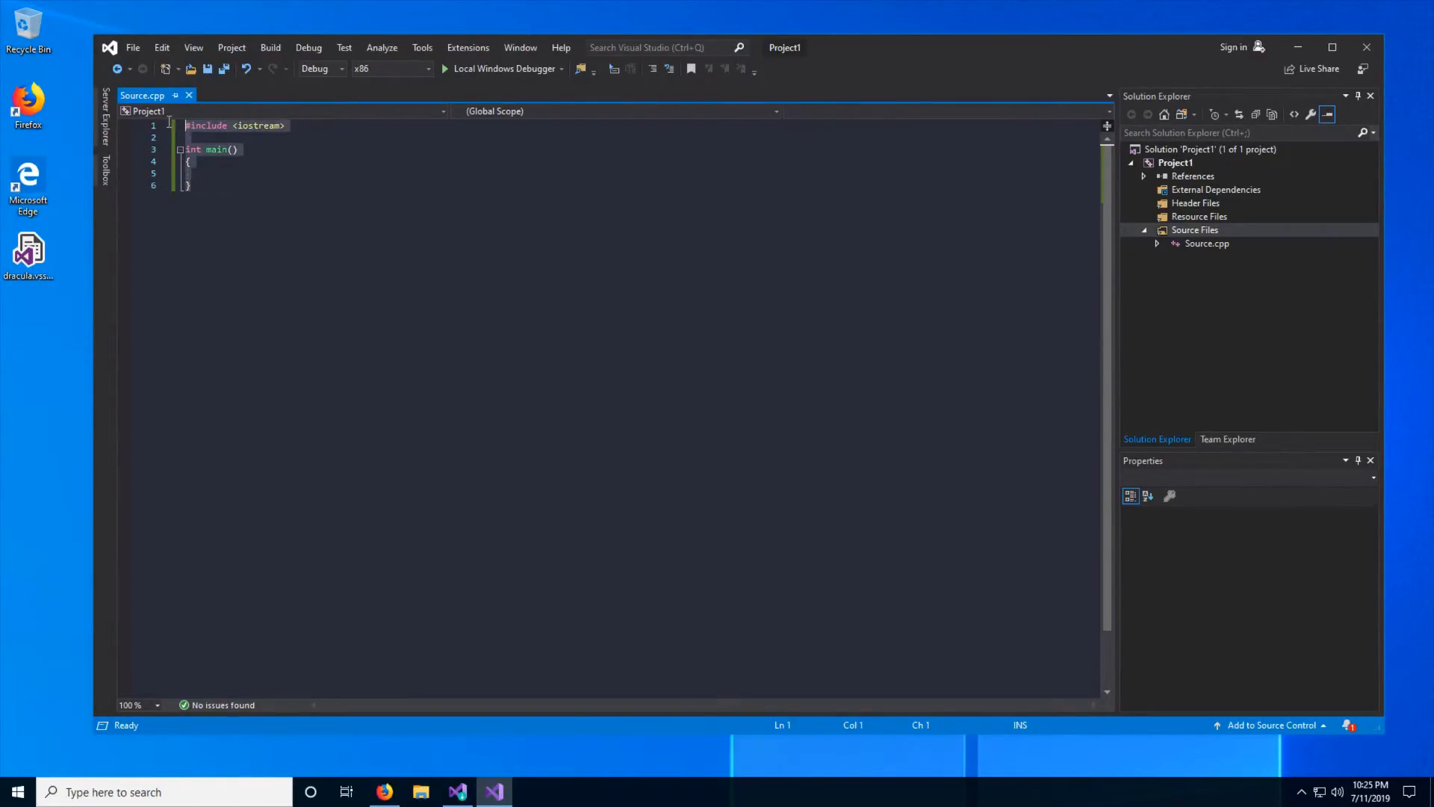
pyautogui.moveTo(352, 229); pyautogui.dragTo(157, 90)
pyautogui.click(361, 226)
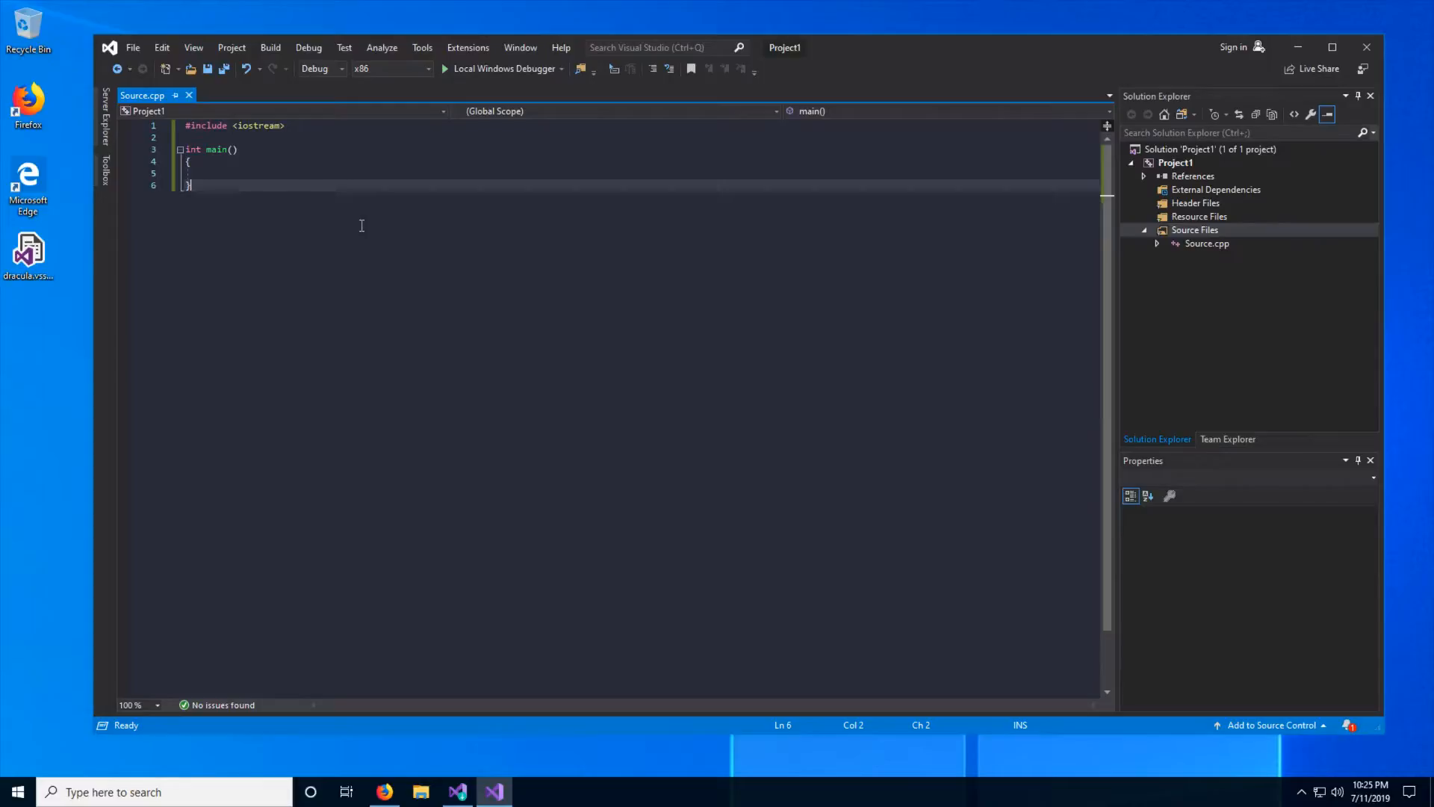
pyautogui.click(314, 174)
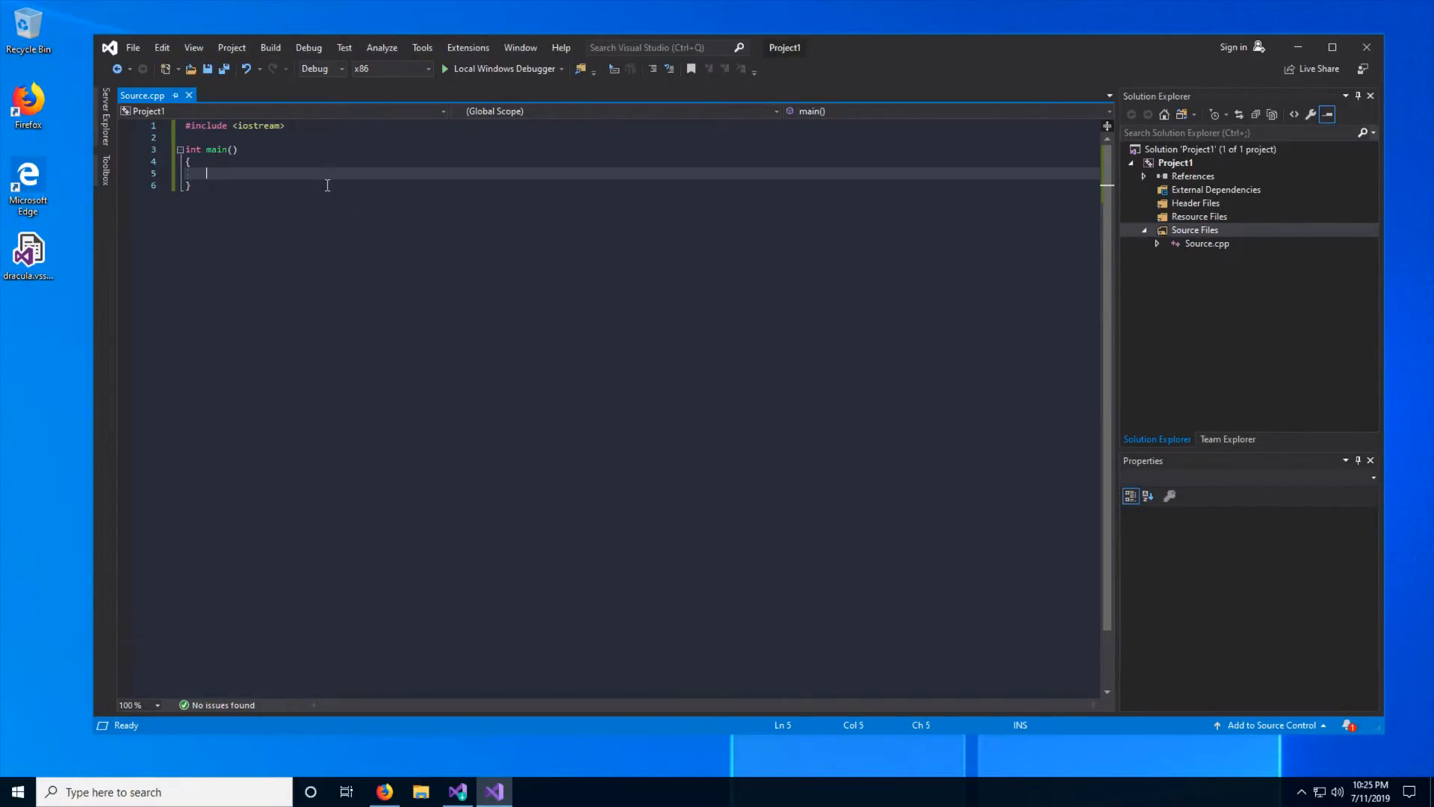
pyautogui.moveTo(290, 197); pyautogui.dragTo(174, 114)
pyautogui.click(334, 224)
pyautogui.click(314, 176)
pyautogui.click(251, 162)
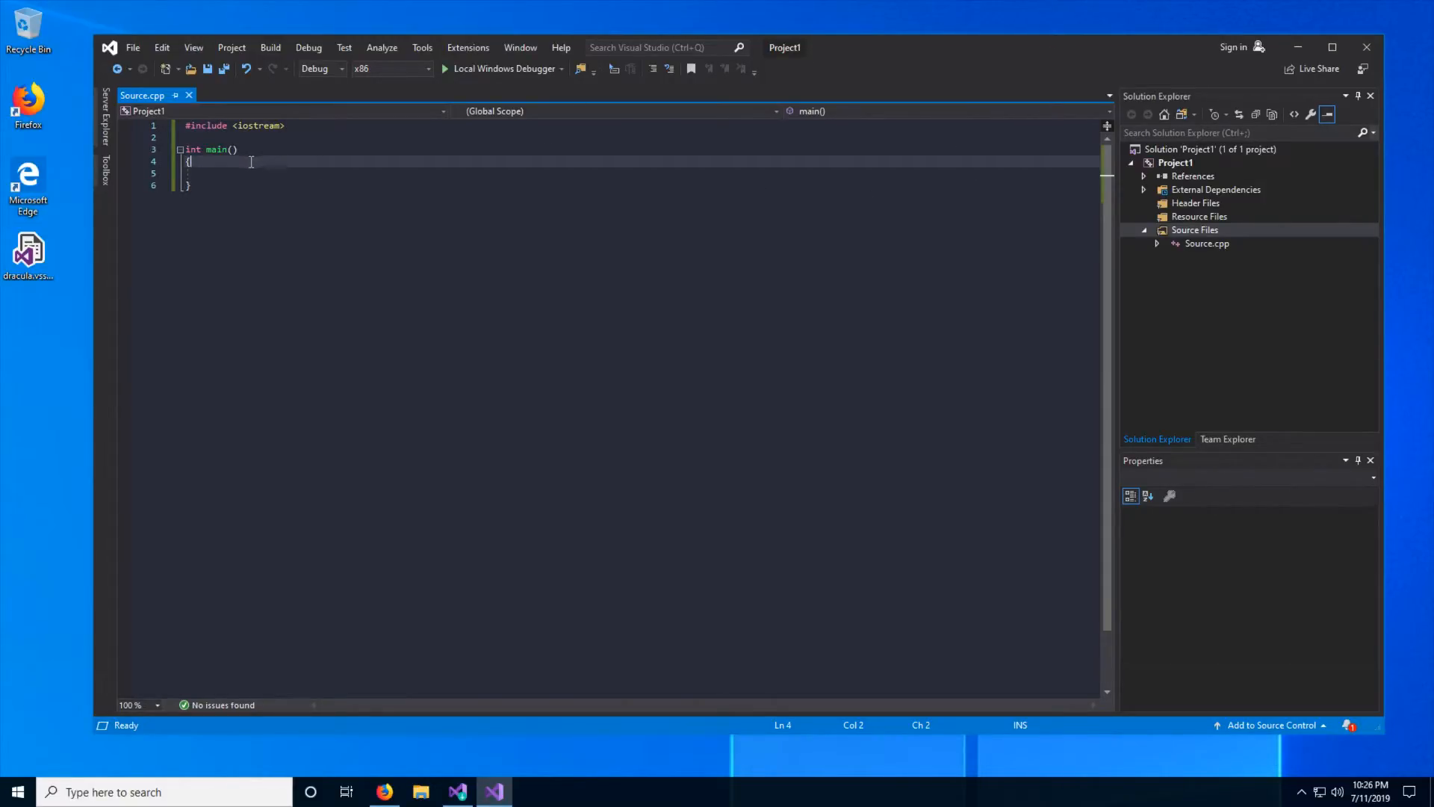
pyautogui.click(248, 175)
pyautogui.click(245, 192)
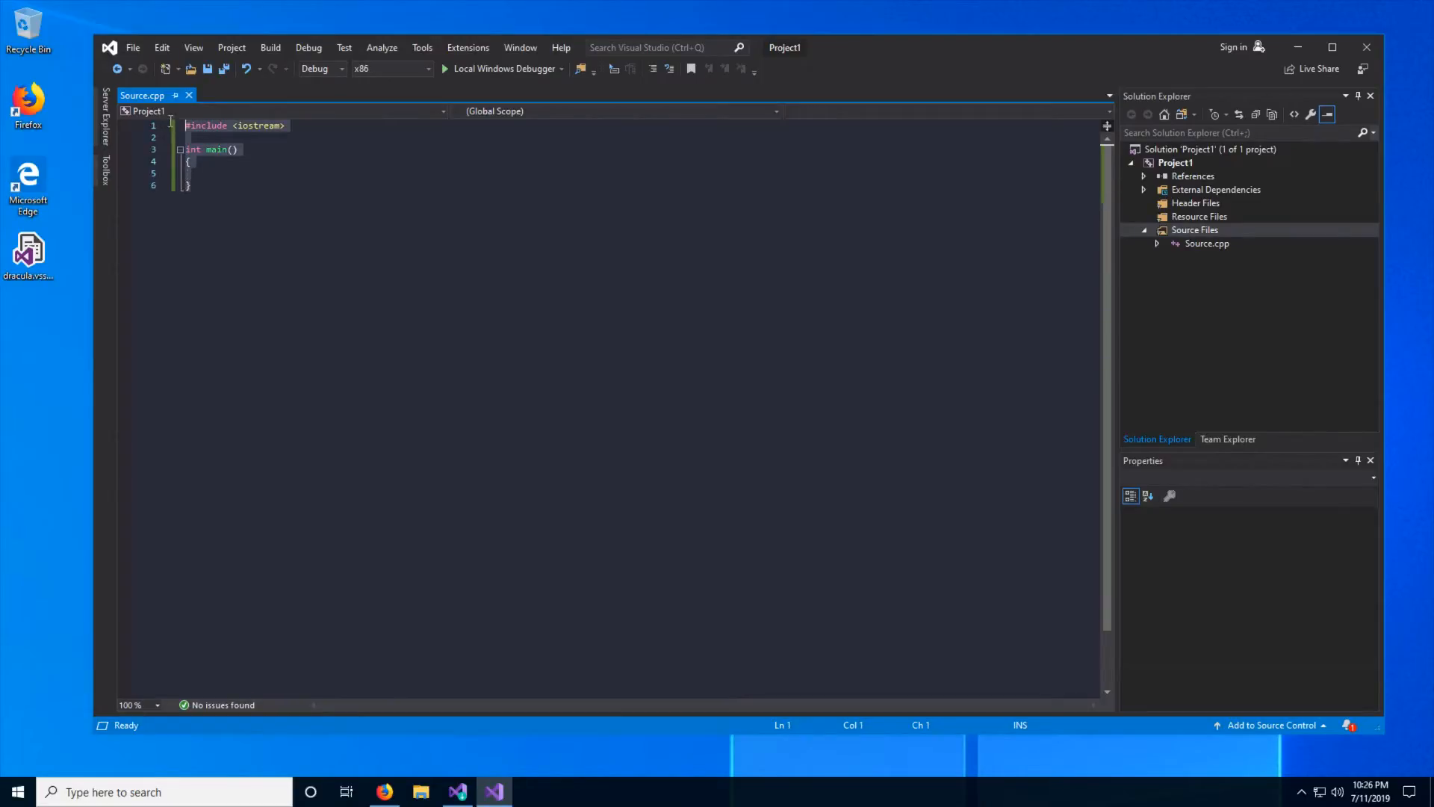
pyautogui.click(317, 171)
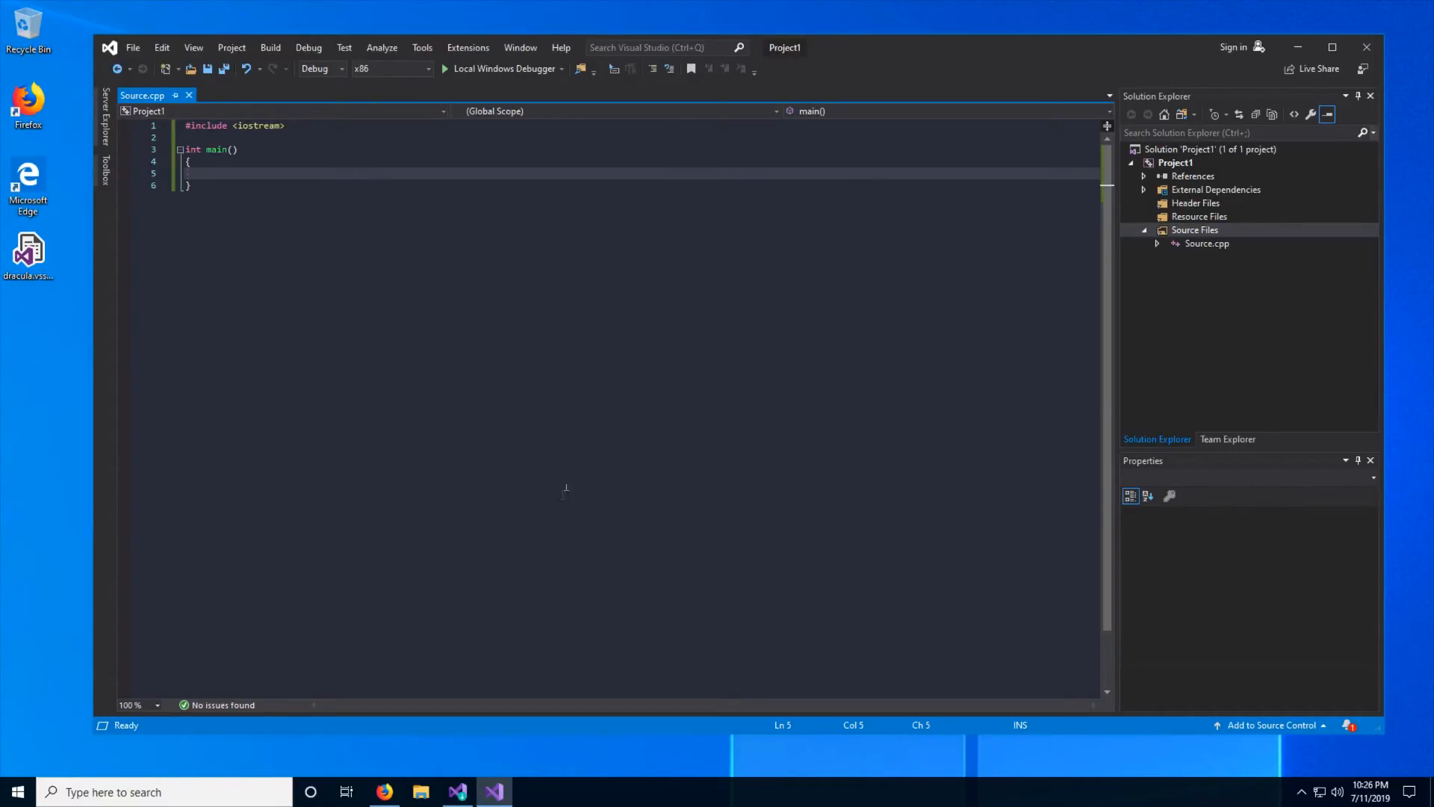
pyautogui.moveTo(257, 192); pyautogui.dragTo(154, 130)
pyautogui.click(314, 227)
pyautogui.click(251, 177)
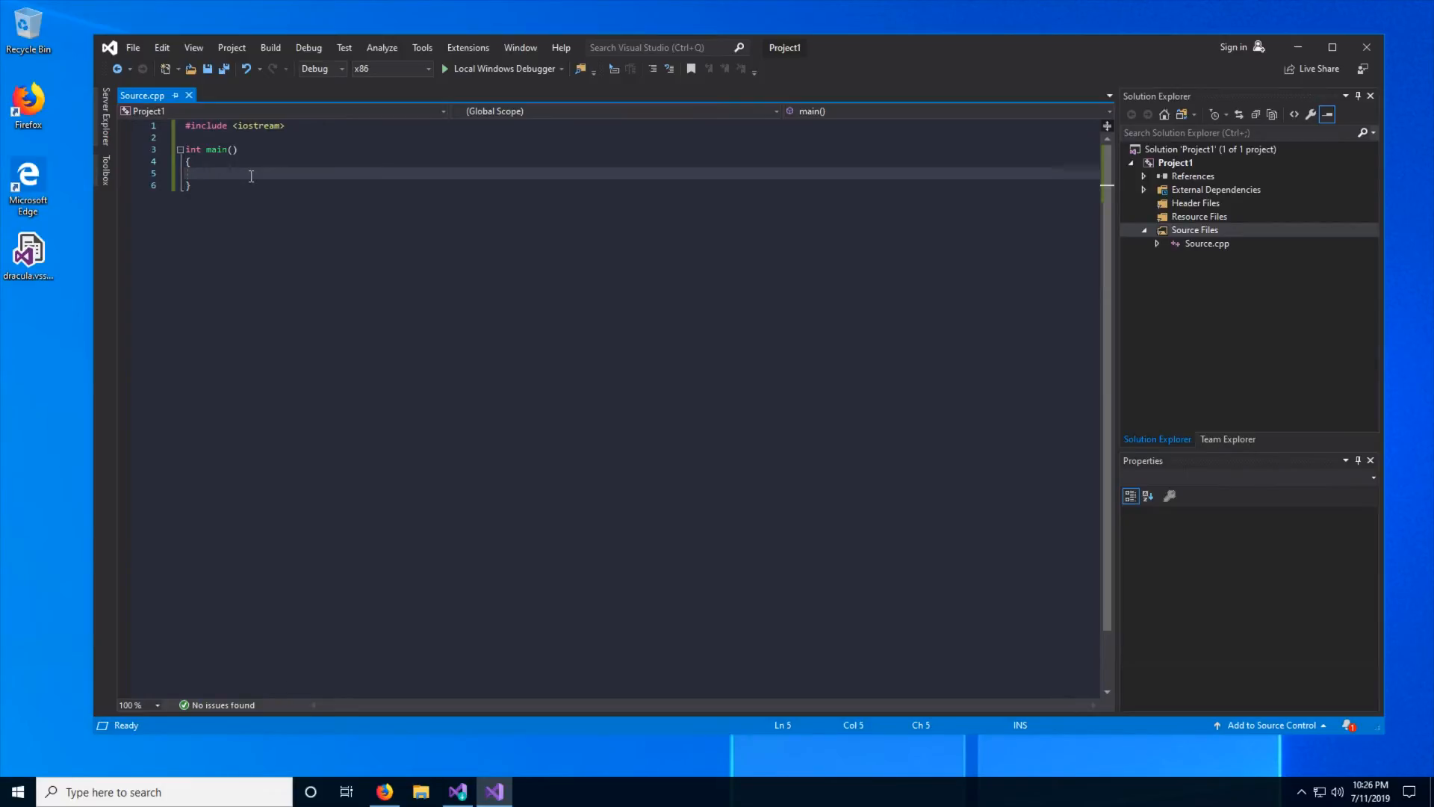